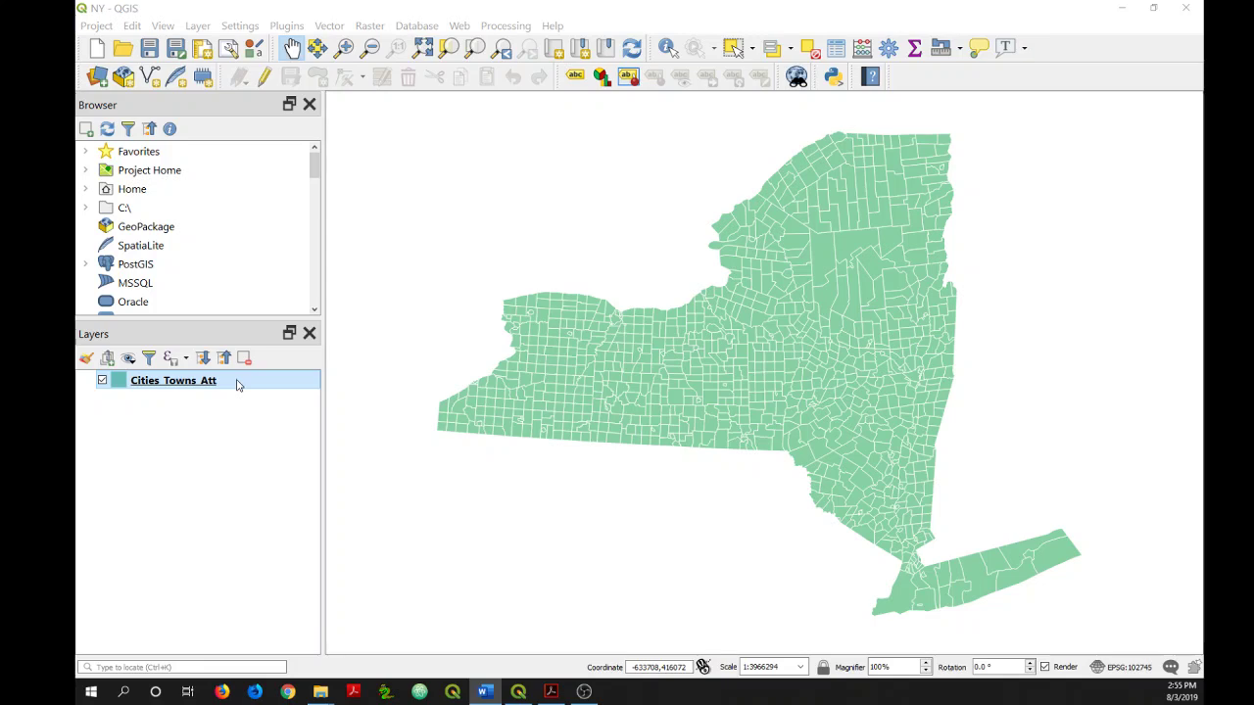
- Bring up the right-click context menu of the Cities_Towns_Att layer in the Layers panel
{"action": "right_click", "coordinate": [237, 385]}
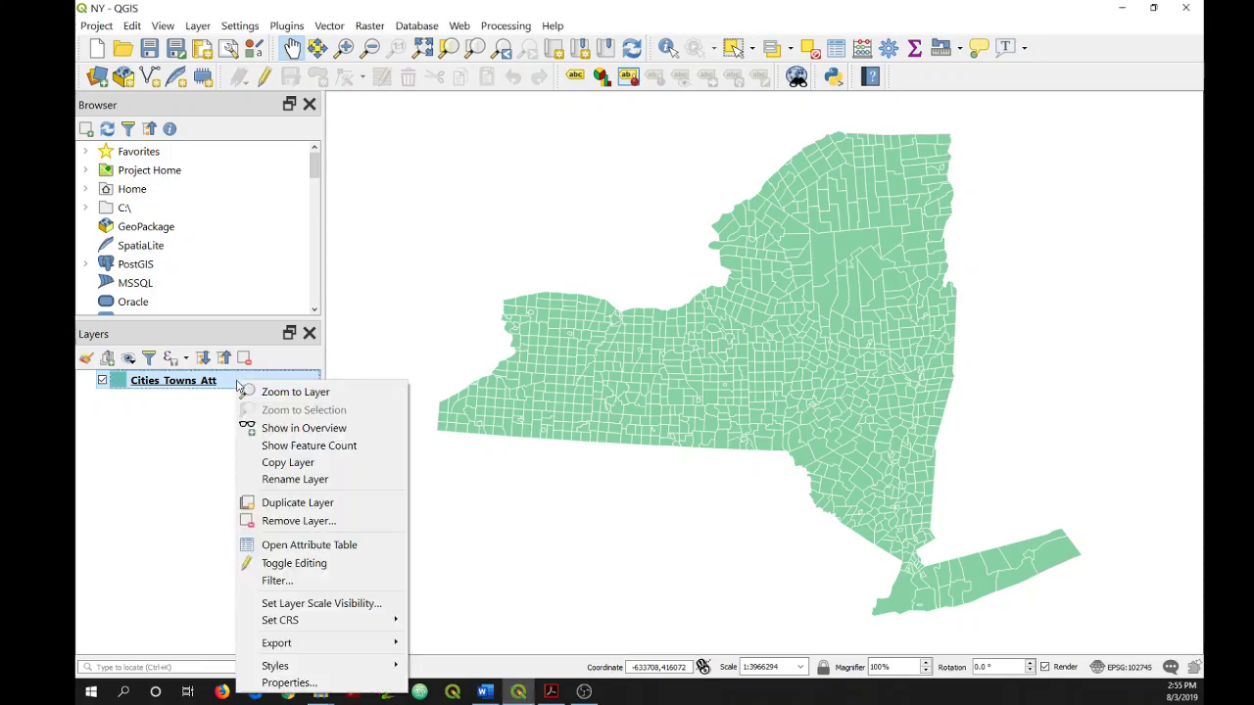
- Open the Cities_Towns_Att attribute table and turn on editing for the layer
{"action": "left_click", "coordinate": [309, 549]}
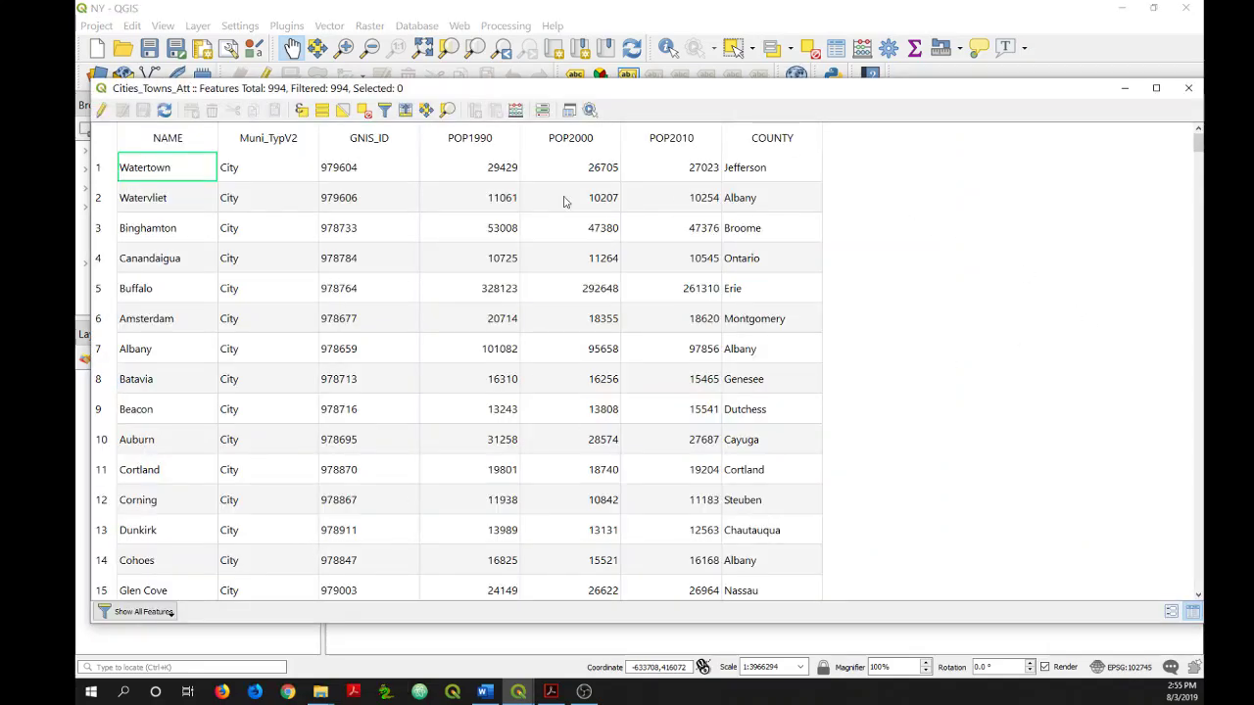
{"action": "left_click", "coordinate": [102, 113]}
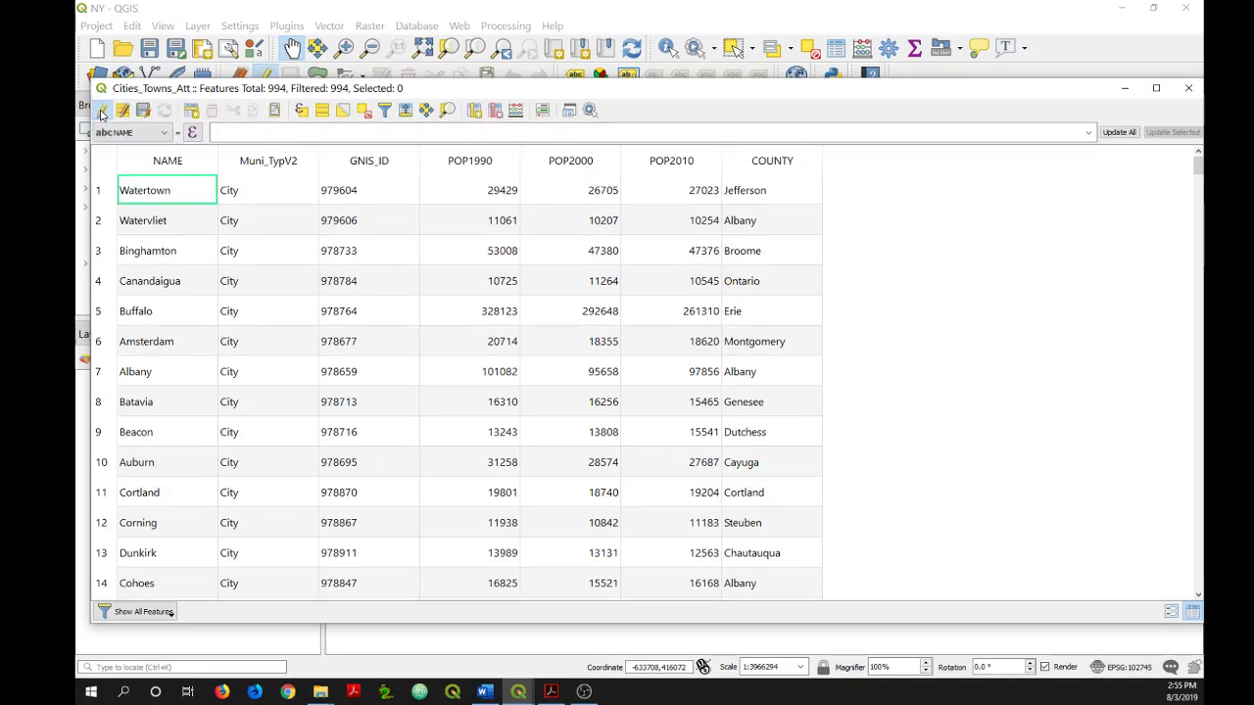
- In the Field Calculator, define a new Text (string) output field named Notified with length 1
{"action": "left_click", "coordinate": [516, 114]}
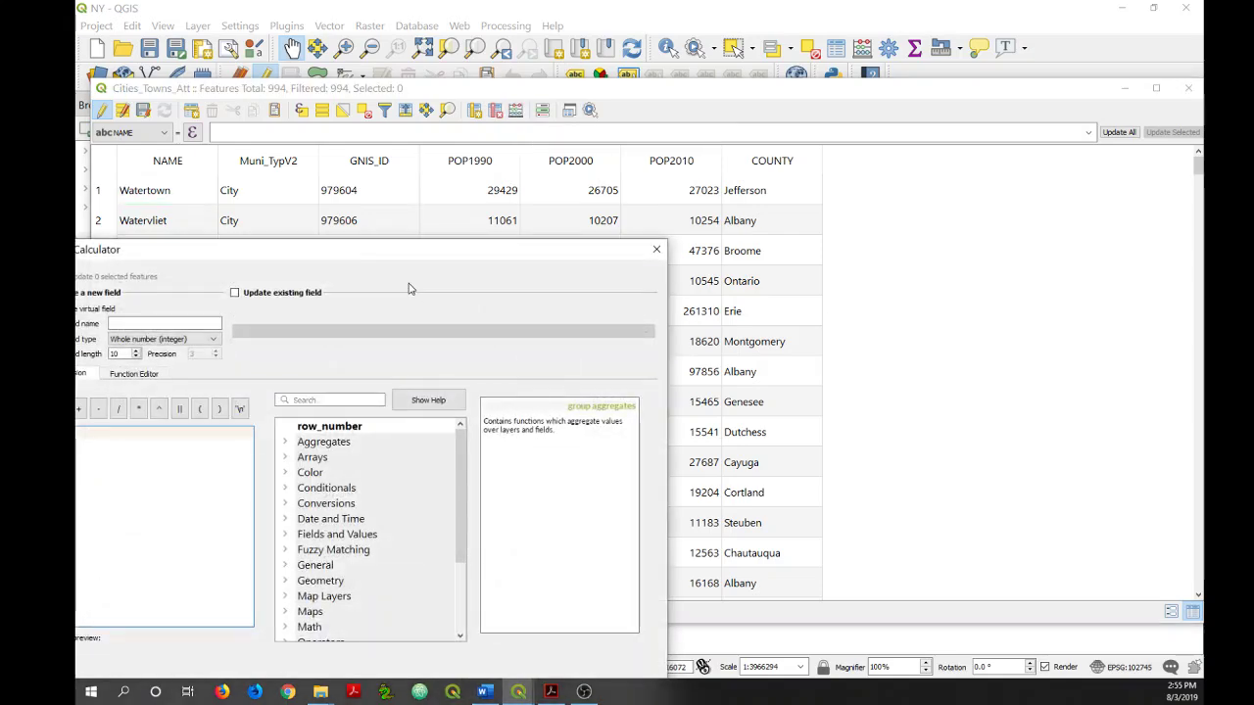
{"action": "left_click_drag", "start_coordinate": [391, 253], "coordinate": [573, 130]}
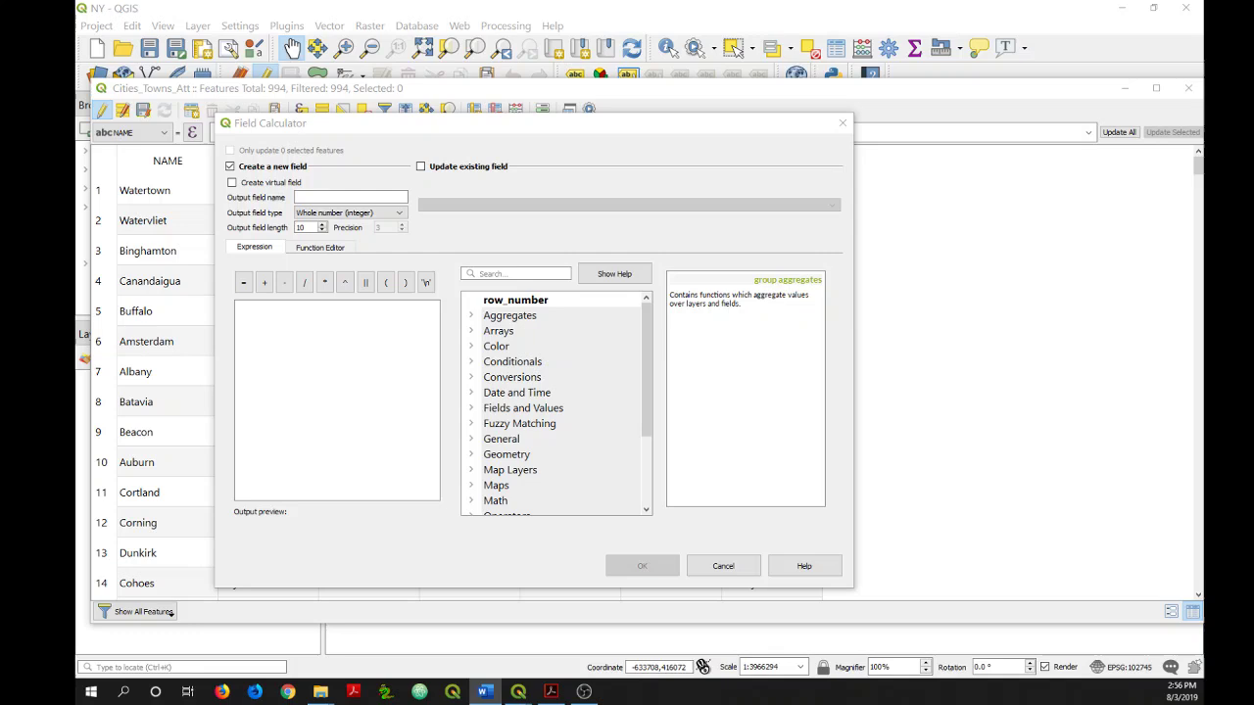
{"action": "left_click", "coordinate": [333, 196]}
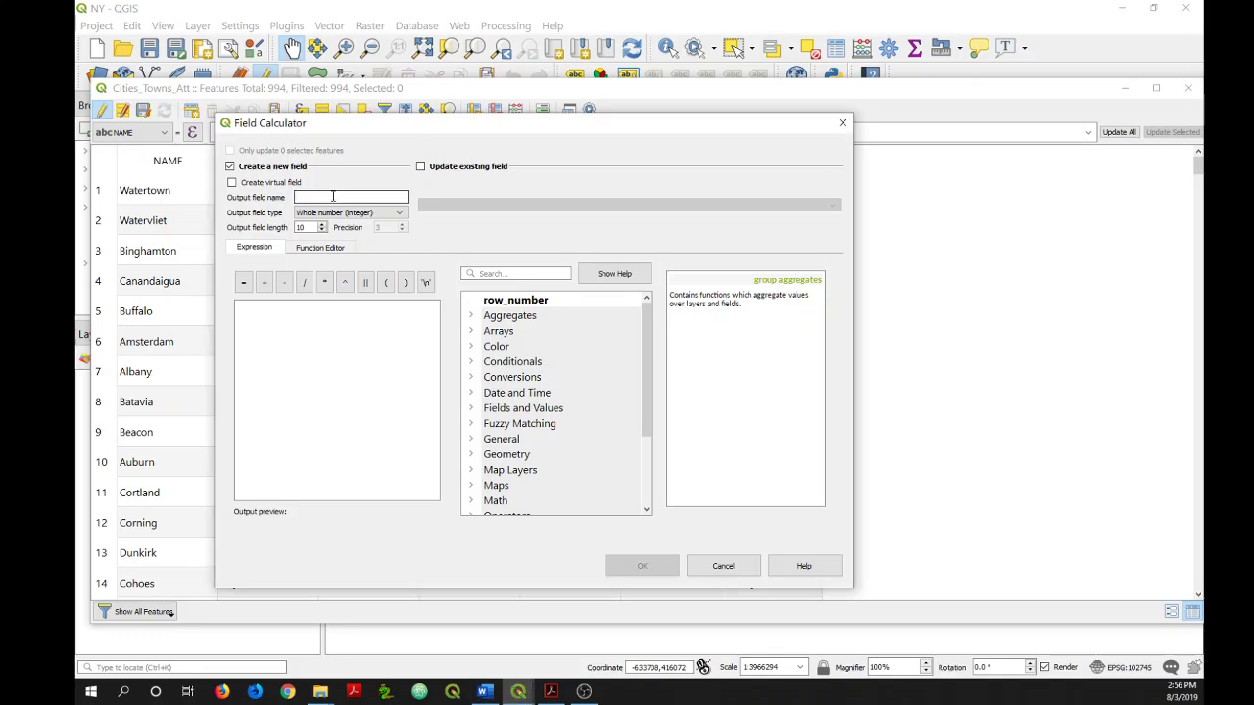
{"action": "type", "text": "Notified"}
{"action": "key", "text": "Tab"}
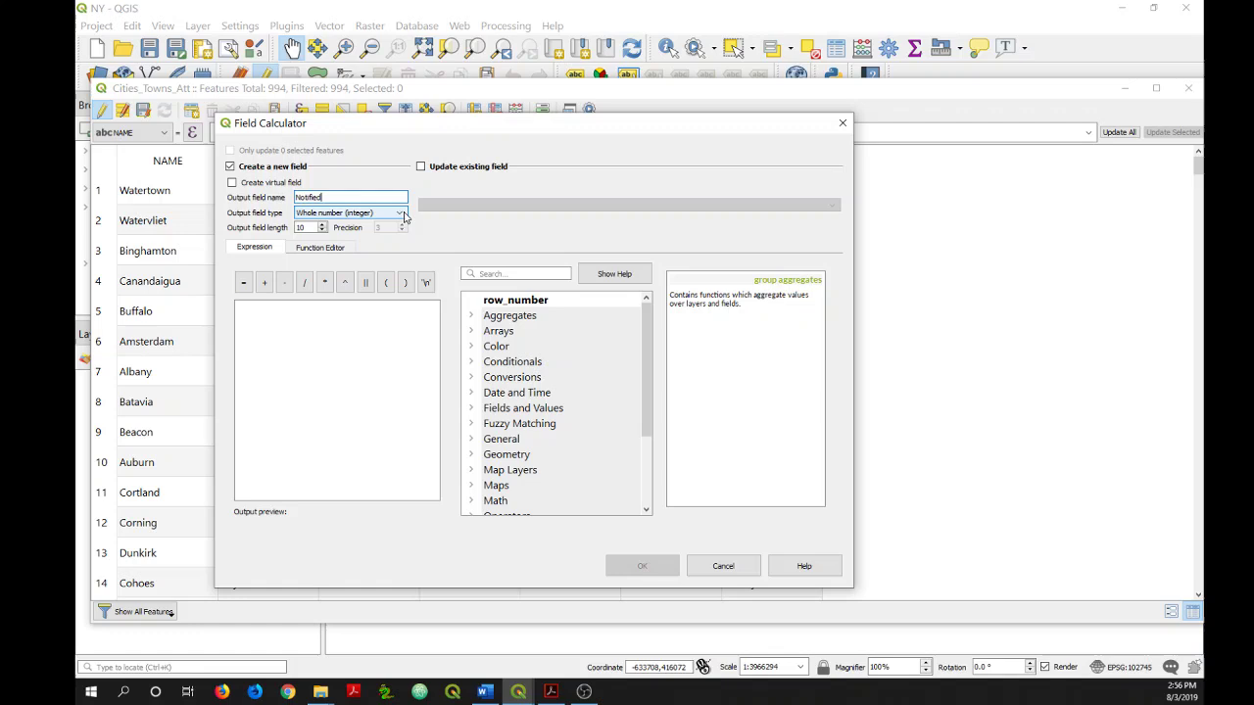
{"action": "left_click", "coordinate": [402, 216]}
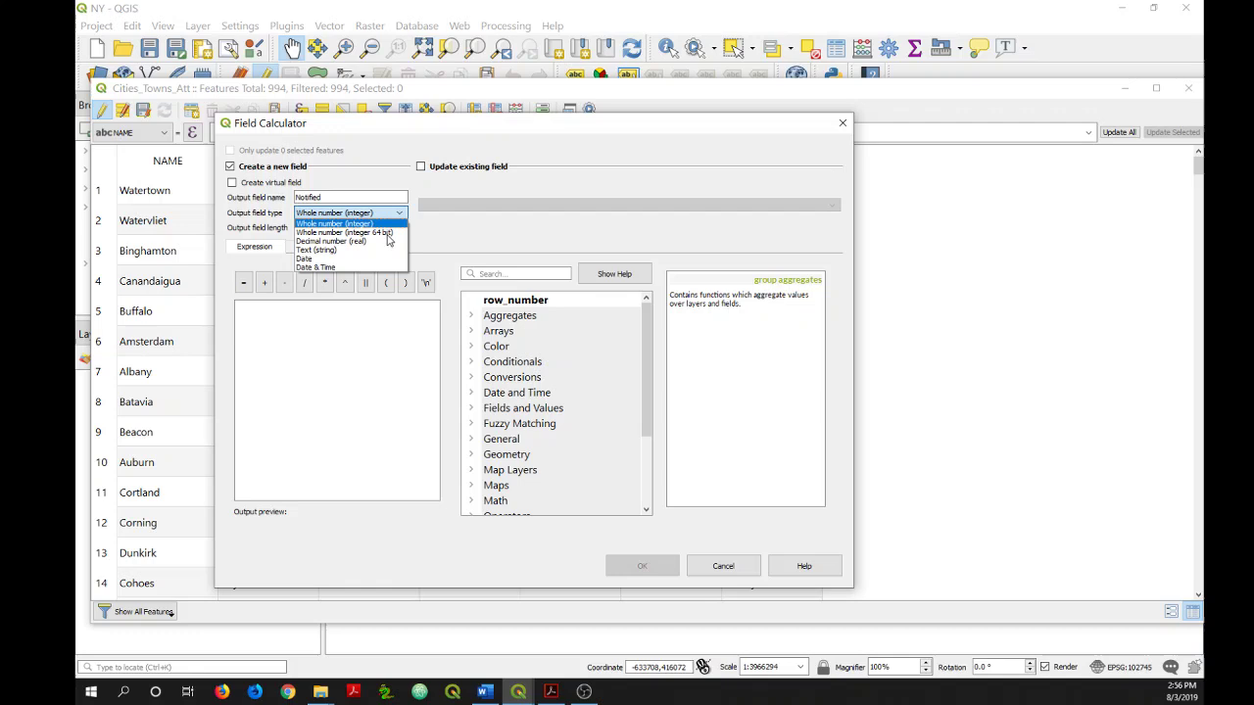
{"action": "left_click", "coordinate": [377, 256]}
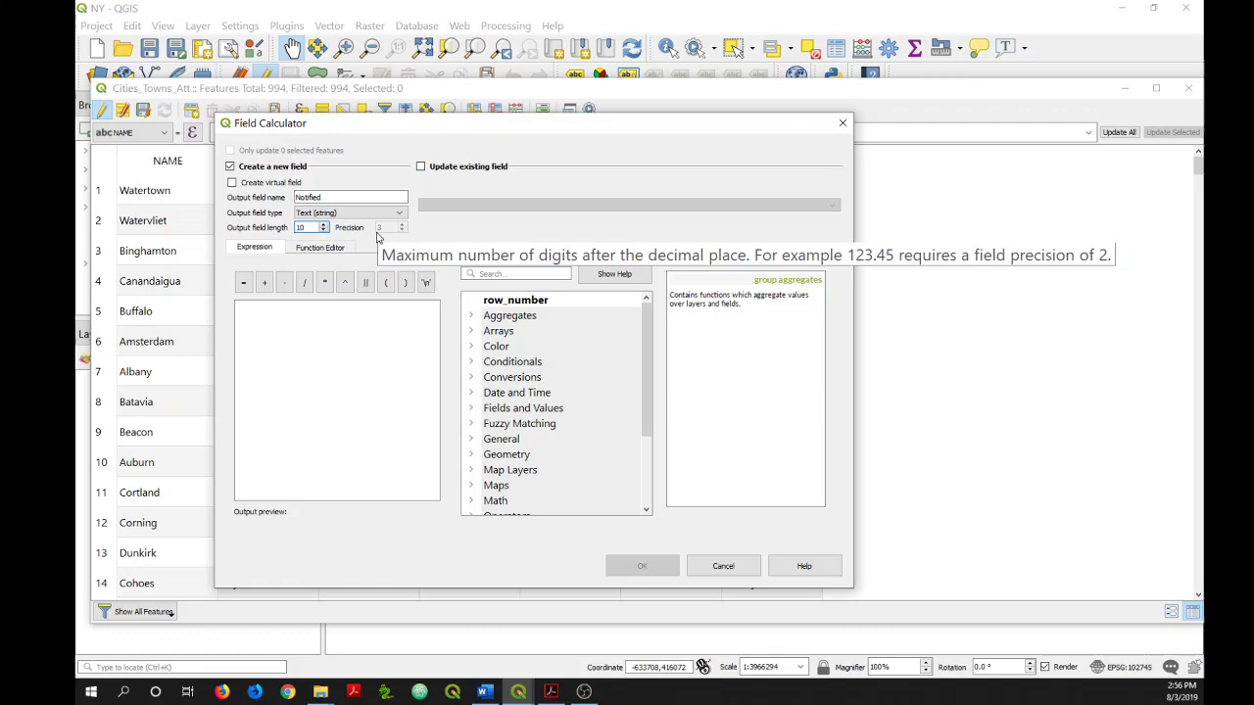
{"action": "type", "text": "1"}
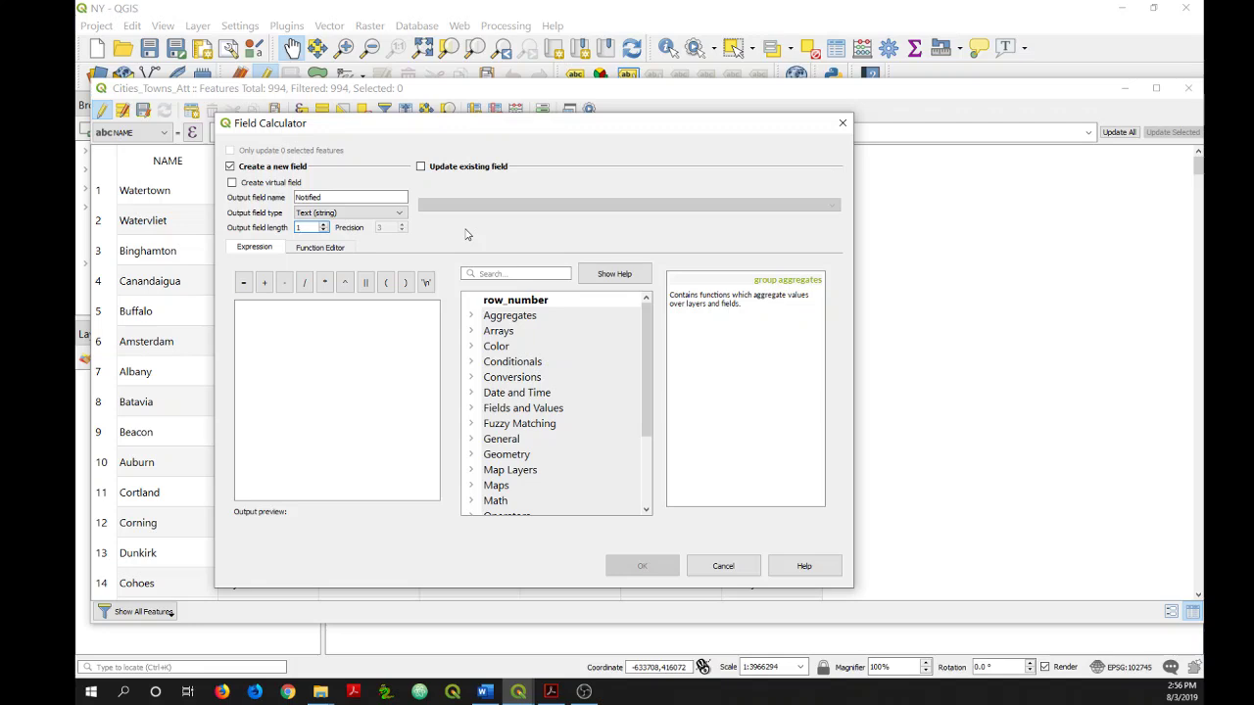
- Enter the expression 'Y' and apply it to fill the new Notified column for all 994 features
{"action": "left_click", "coordinate": [339, 348]}
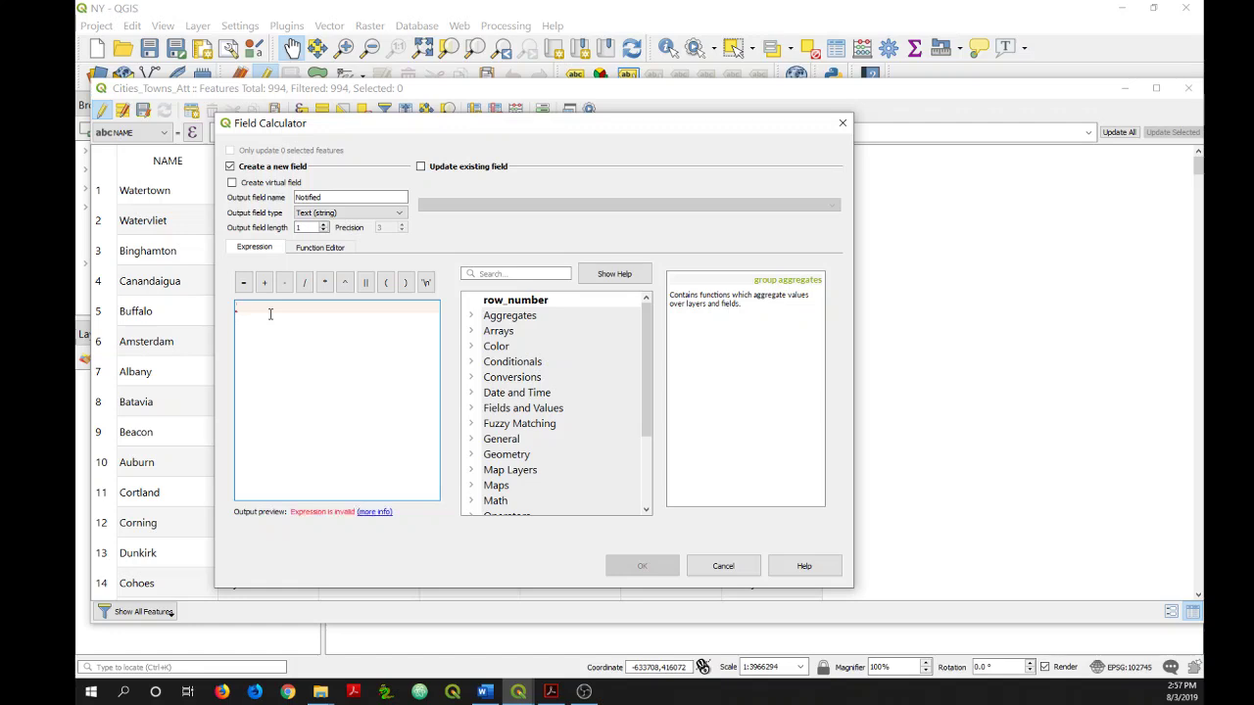
{"action": "type", "text": "'Y'"}
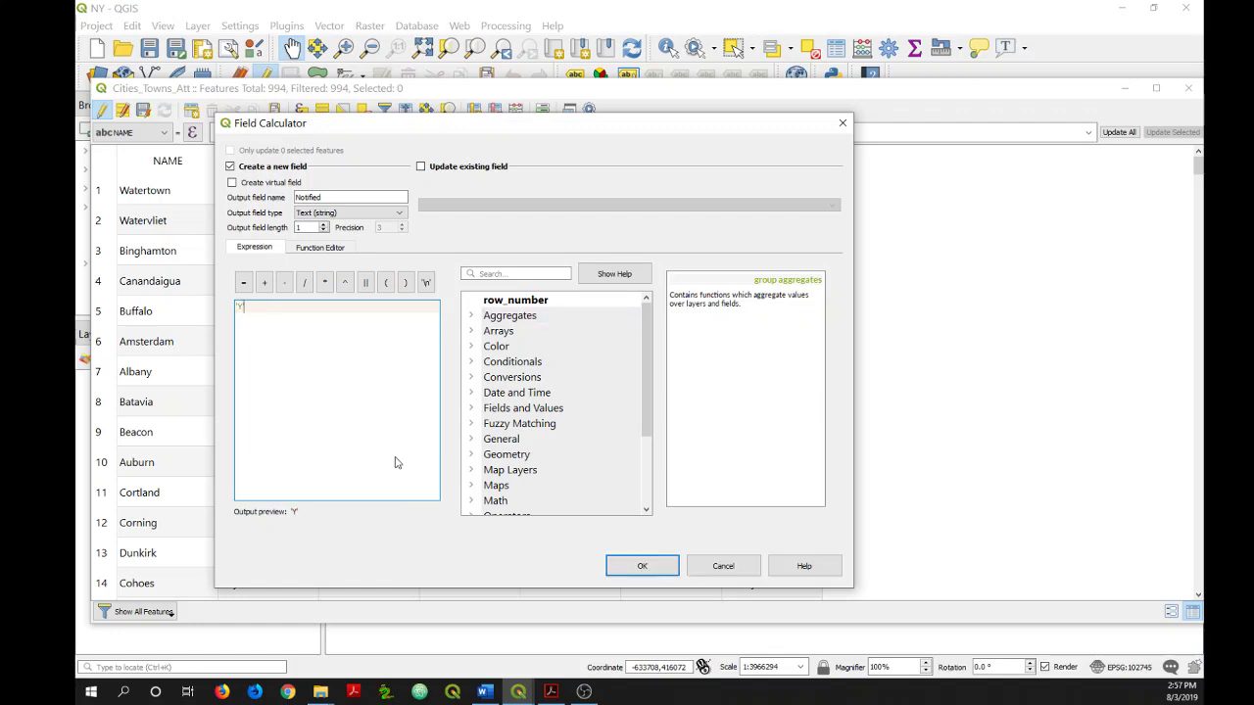
{"action": "left_click", "coordinate": [644, 565]}
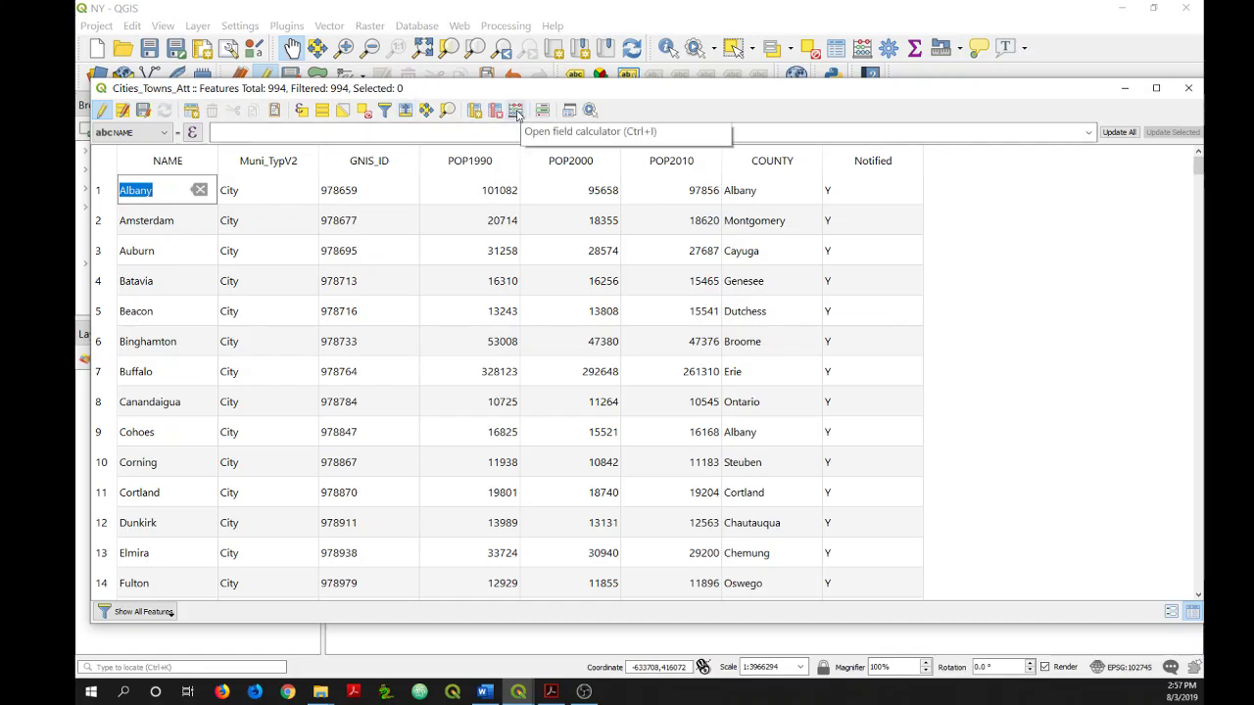
- Reopen the Field Calculator to update the existing Notified field with the expression 'N'
{"action": "left_click", "coordinate": [515, 111]}
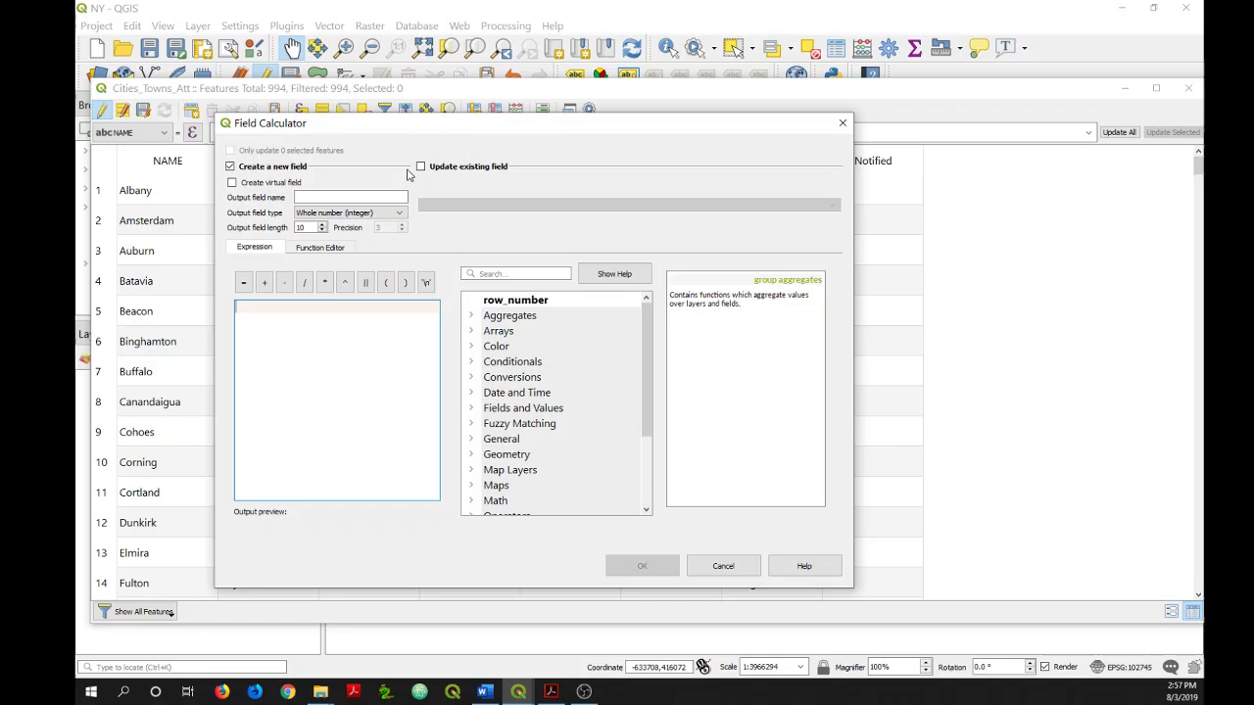
{"action": "left_click", "coordinate": [421, 169]}
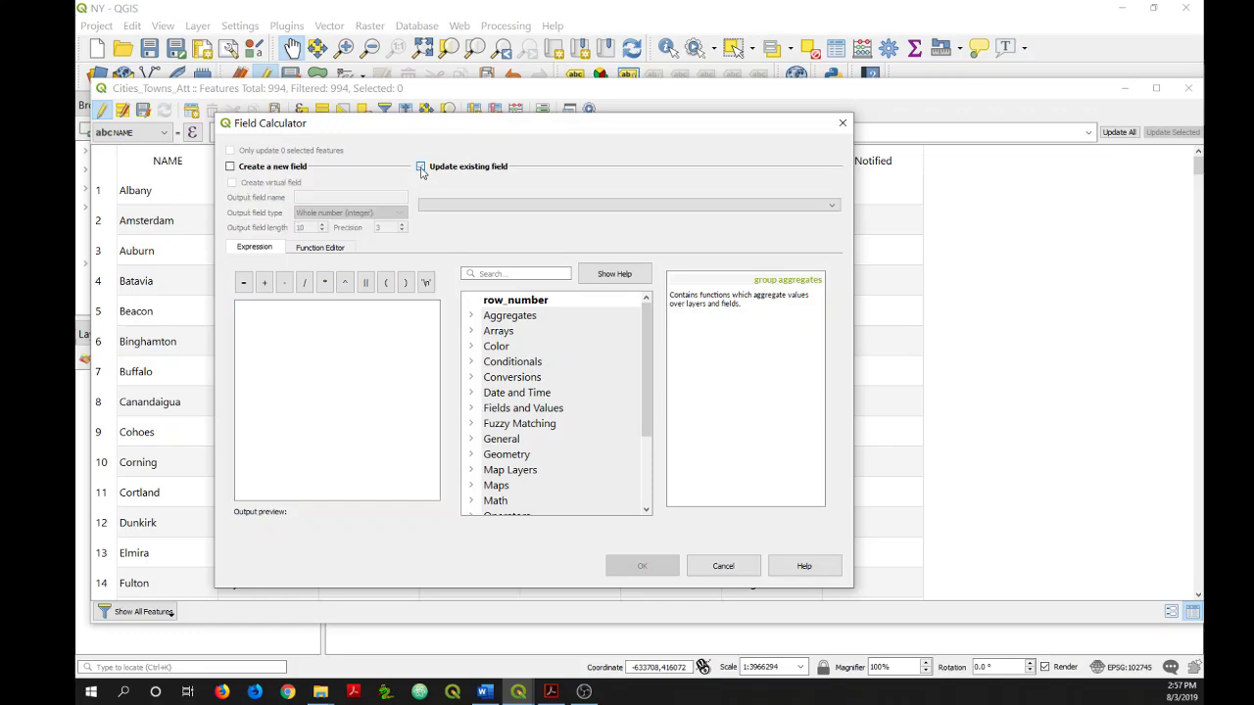
{"action": "left_click", "coordinate": [832, 209]}
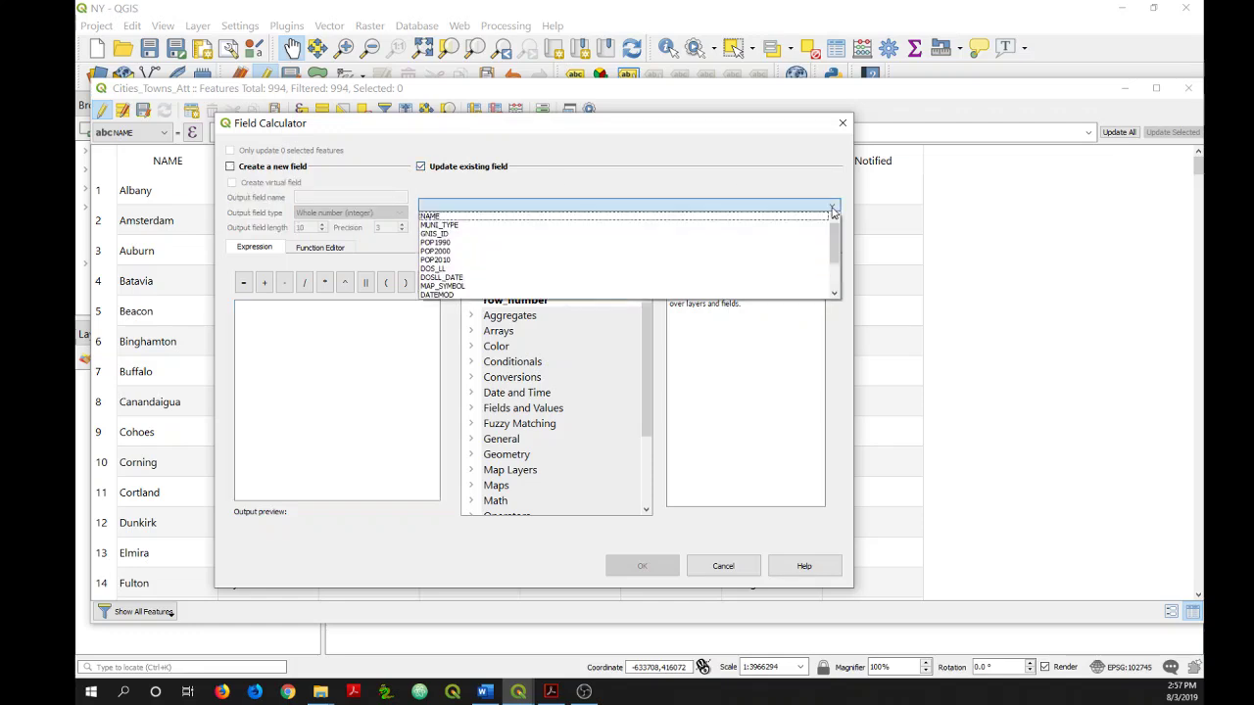
{"action": "left_click_drag", "start_coordinate": [833, 245], "coordinate": [832, 283]}
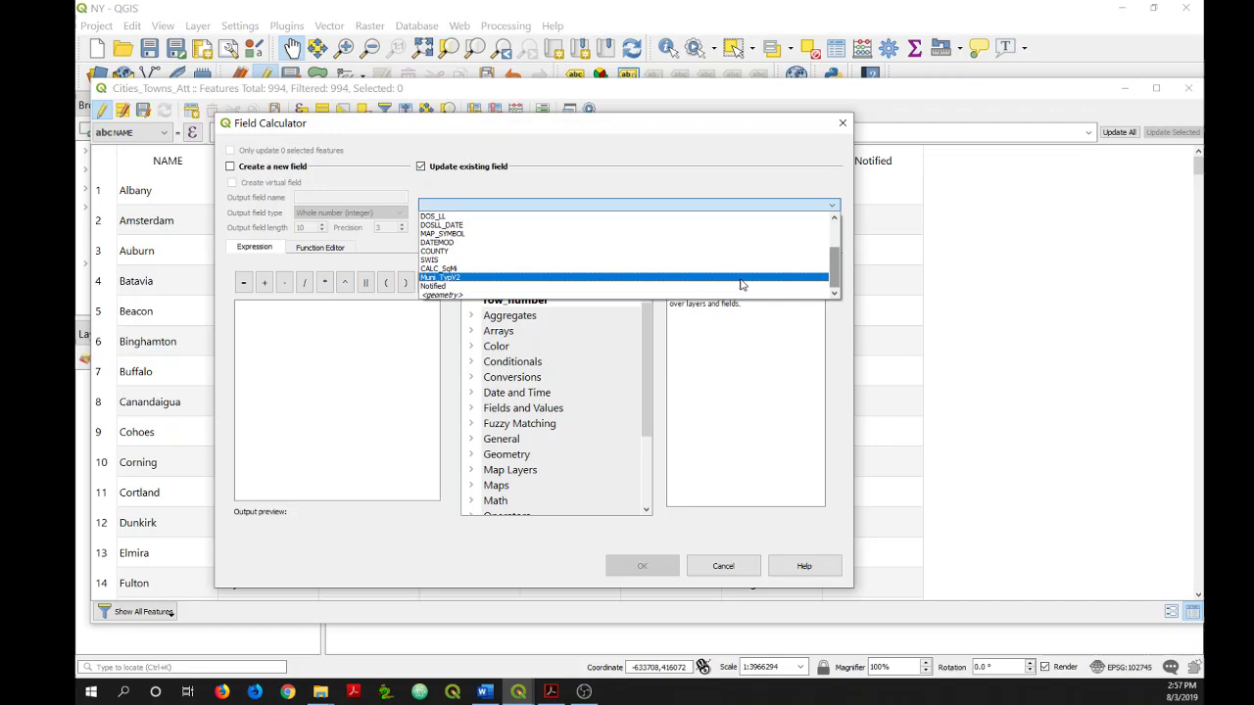
{"action": "left_click", "coordinate": [457, 286]}
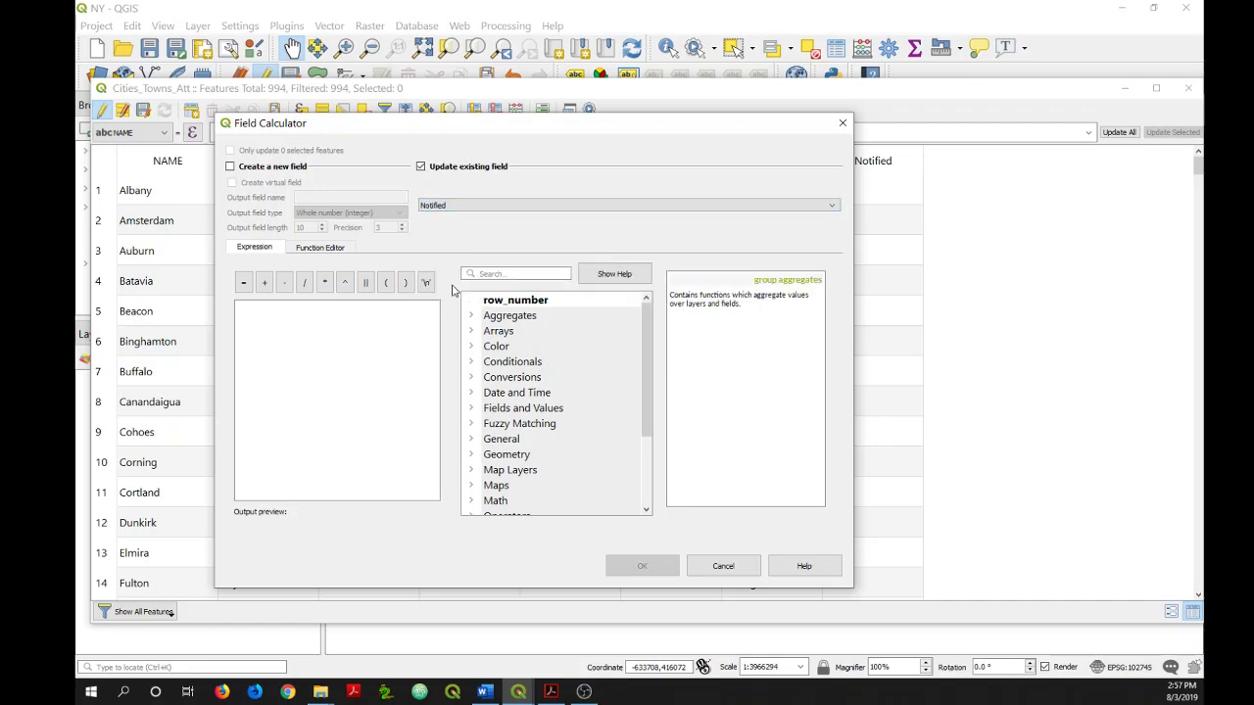
{"action": "left_click", "coordinate": [337, 312]}
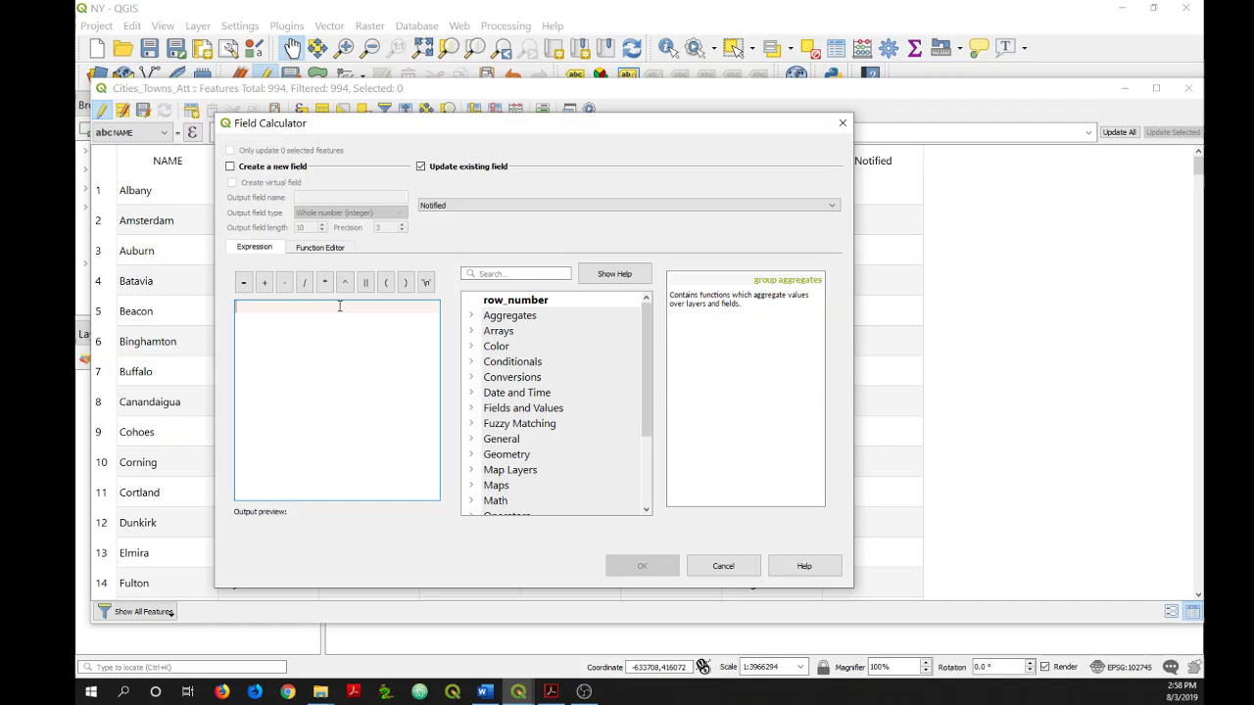
{"action": "type", "text": "\""}
{"action": "type", "text": "N"}
{"action": "type", "text": "'"}
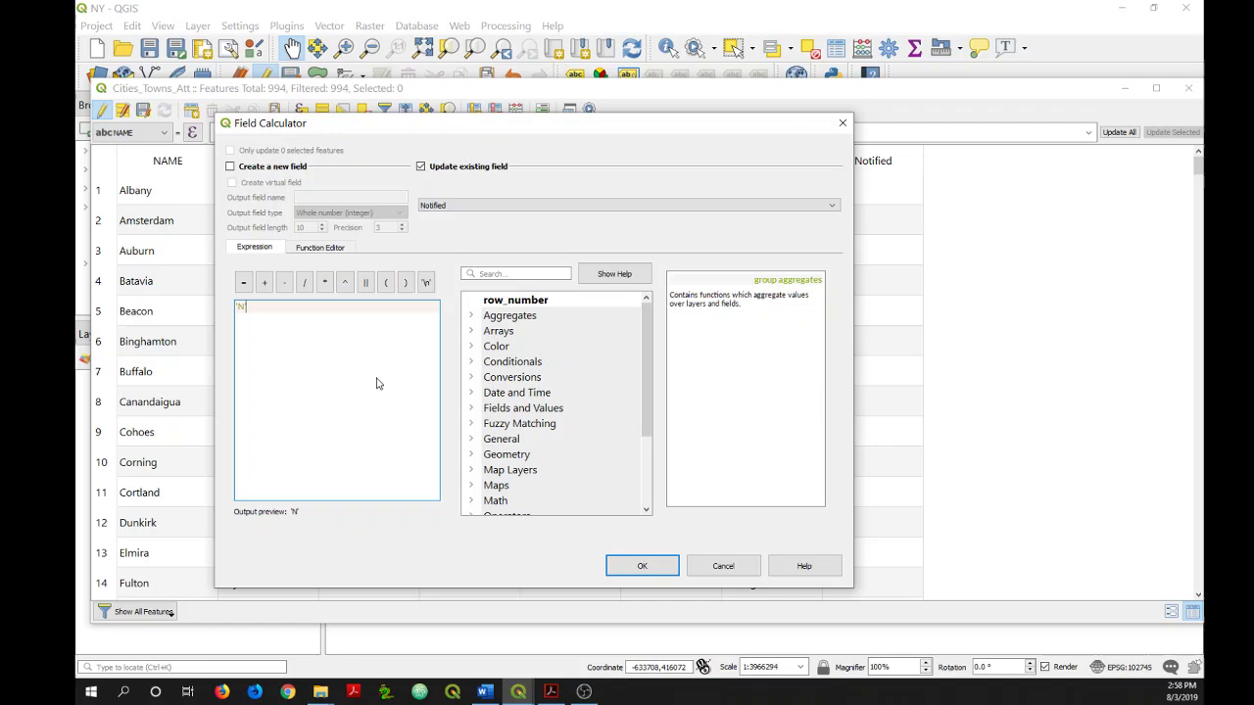
{"action": "key", "text": "alt+Tab"}
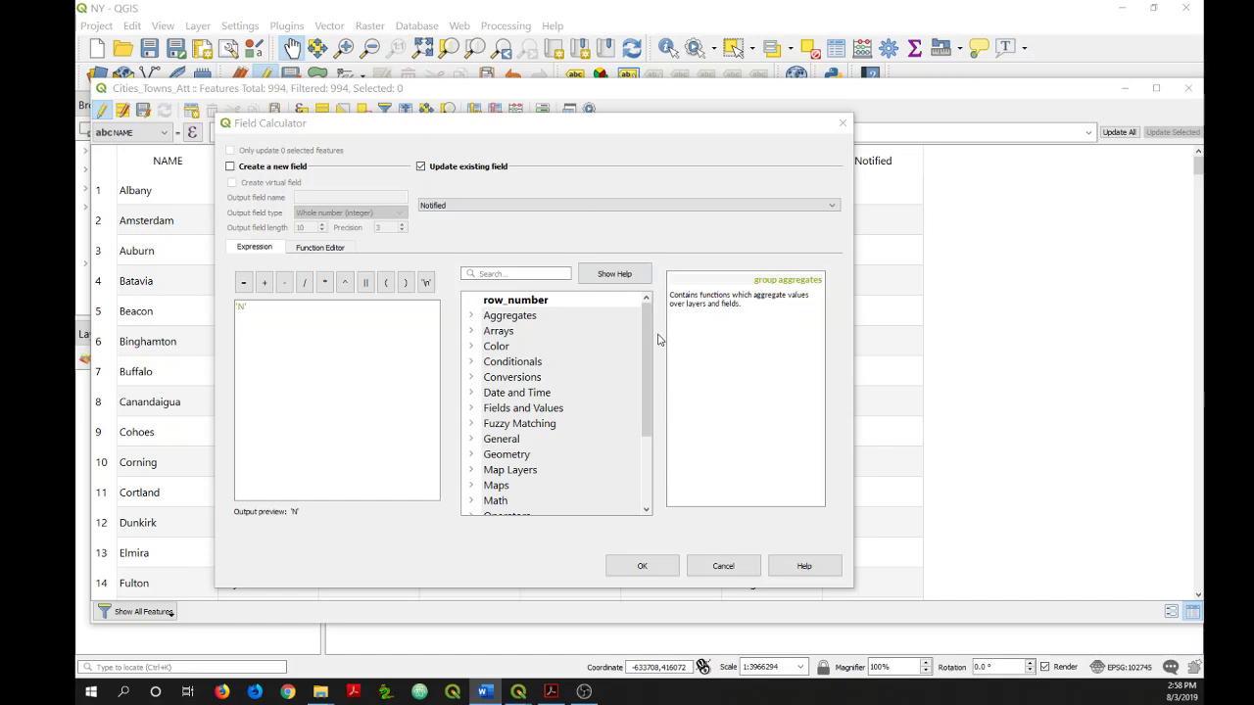
- Expand the String functions group and select concat to read its help description
{"action": "left_click_drag", "start_coordinate": [649, 340], "coordinate": [644, 407]}
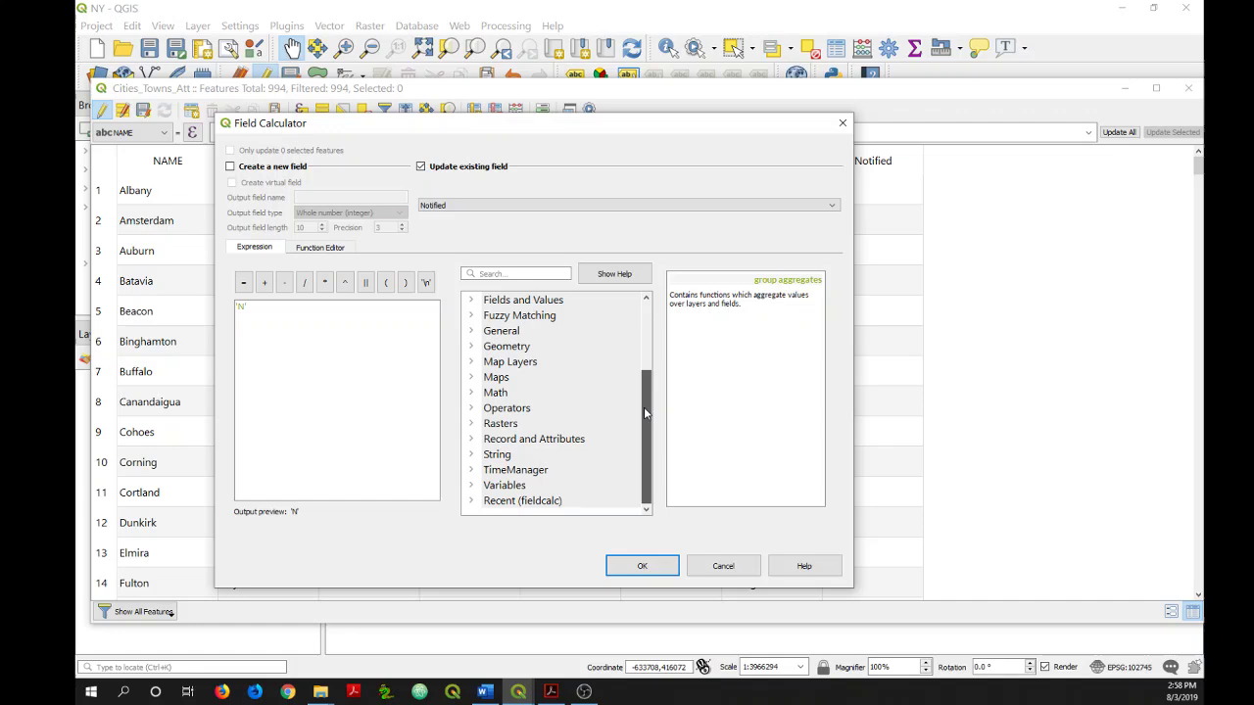
{"action": "left_click", "coordinate": [472, 456]}
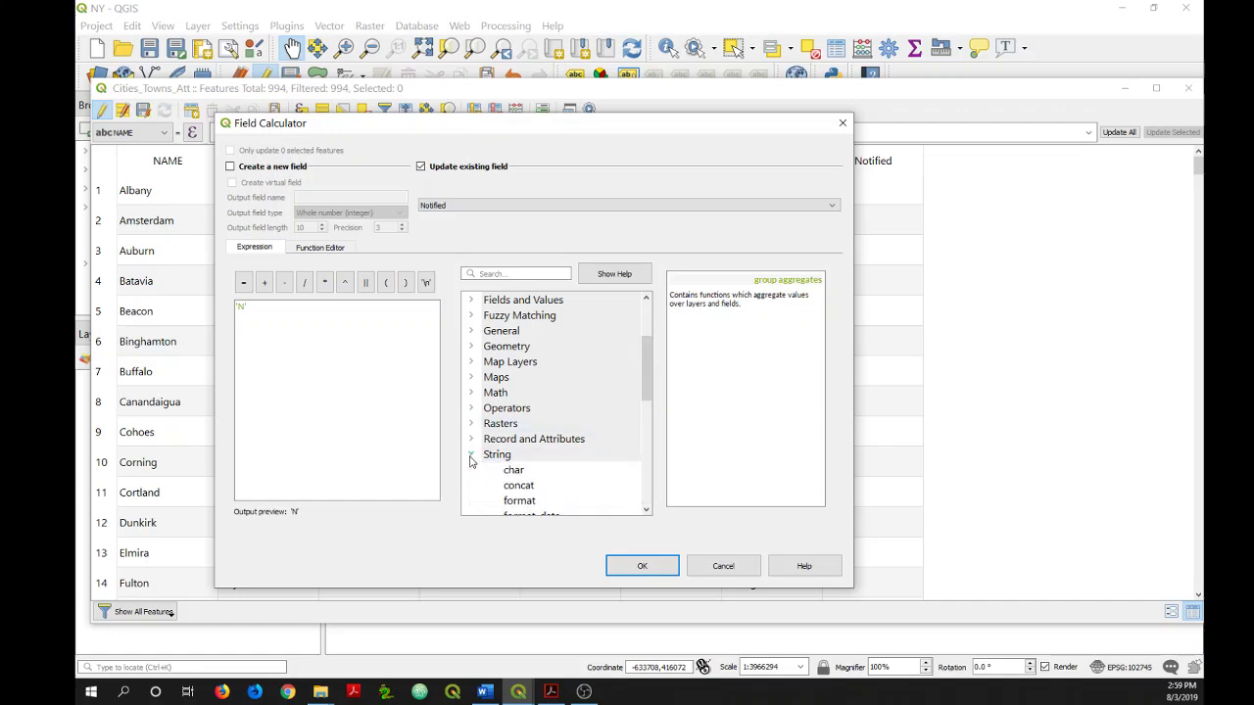
{"action": "left_click_drag", "start_coordinate": [646, 343], "coordinate": [642, 378]}
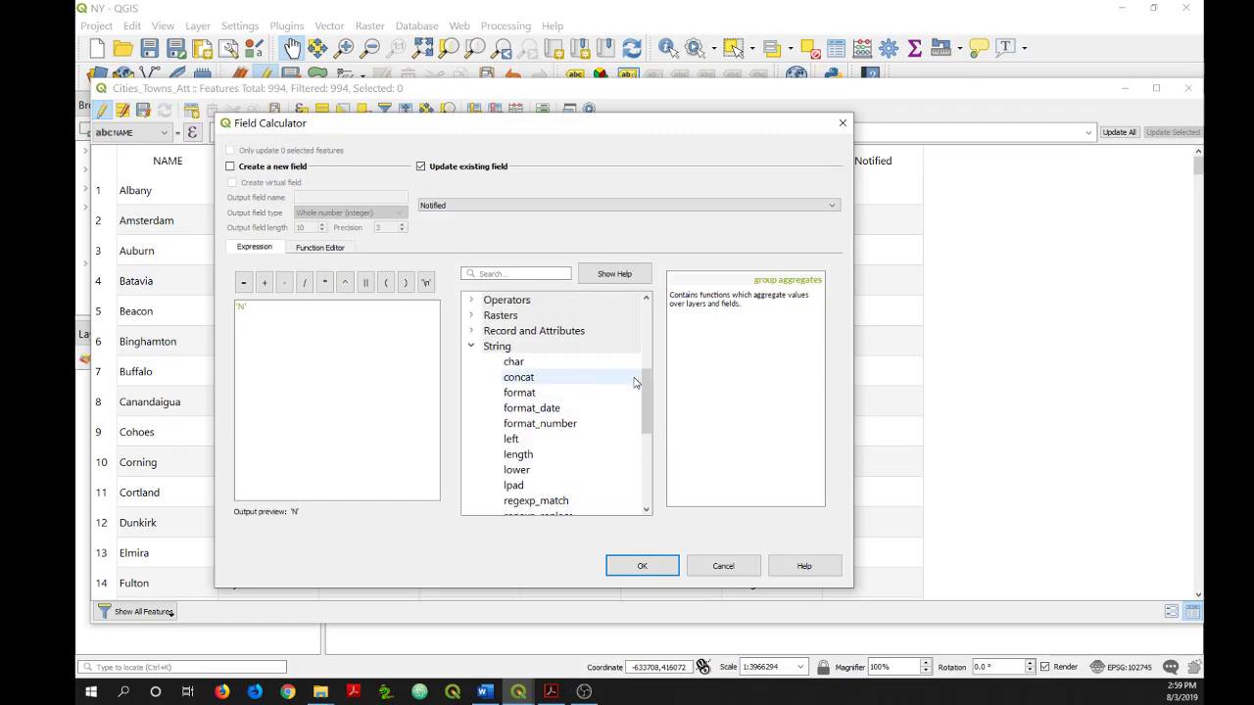
{"action": "left_click", "coordinate": [522, 382]}
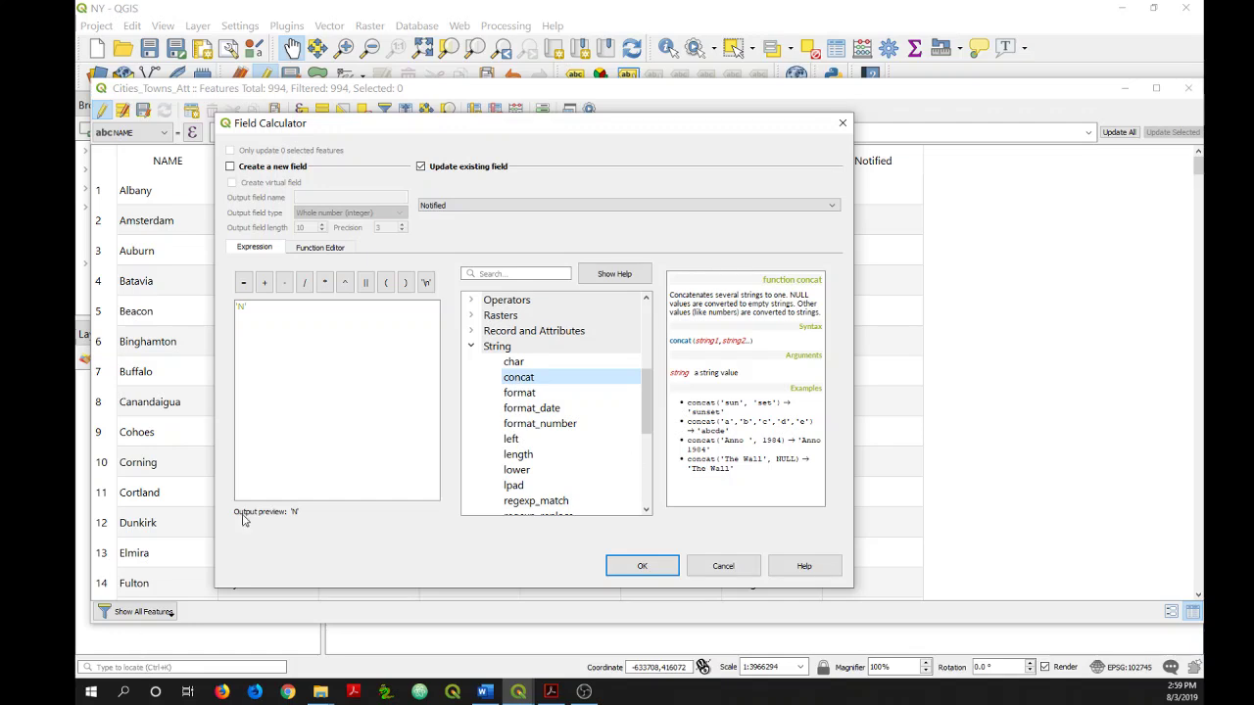
- Collapse String and expand Fields and Values to list the fields from NAME through Notified
{"action": "left_click", "coordinate": [472, 347]}
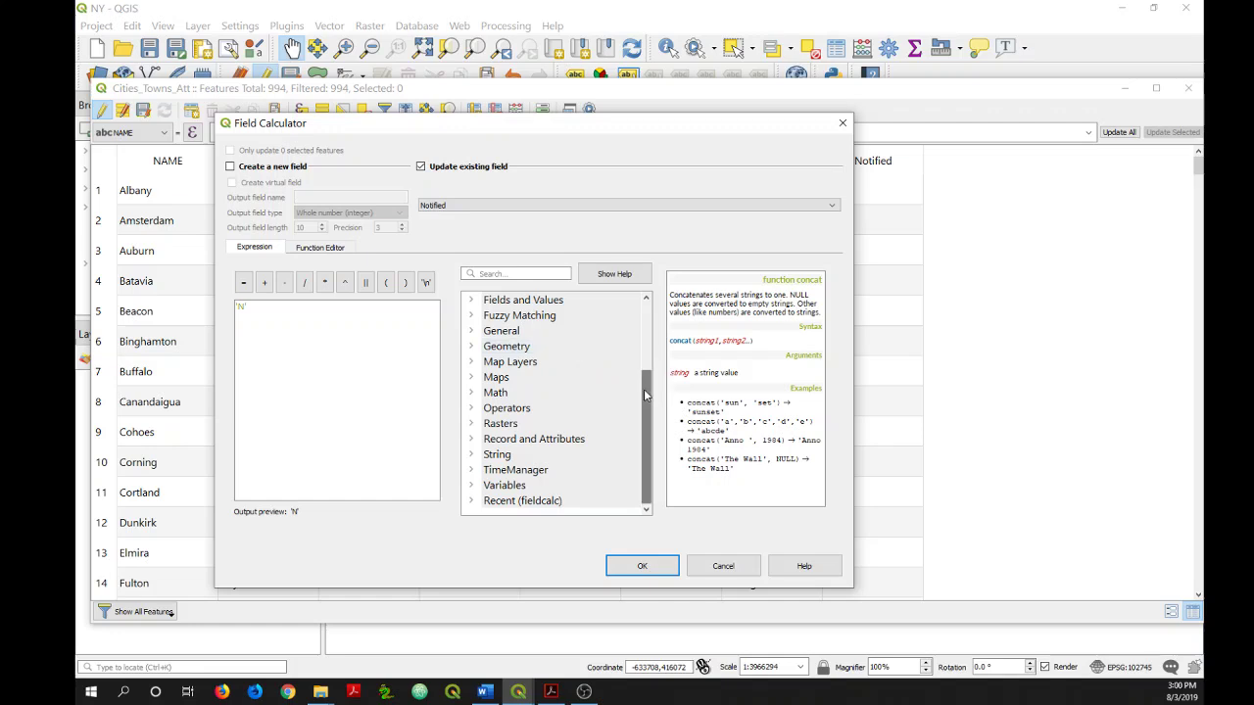
{"action": "left_click_drag", "start_coordinate": [644, 389], "coordinate": [646, 362]}
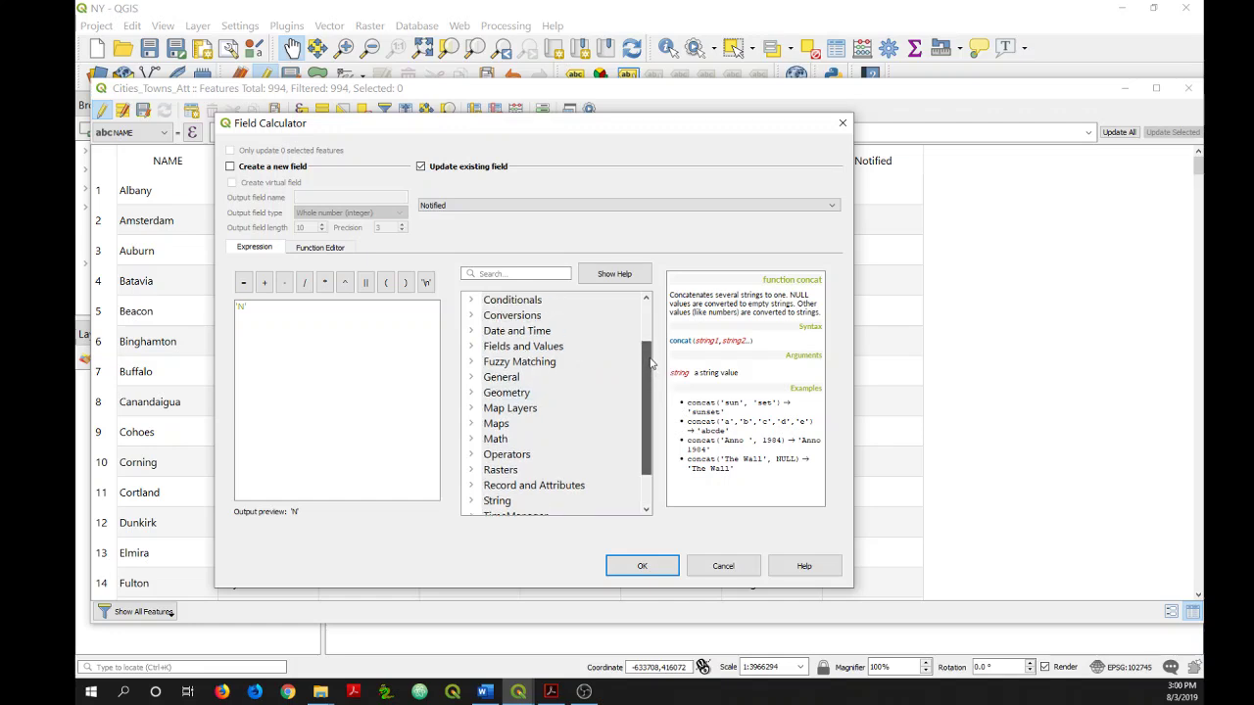
{"action": "left_click", "coordinate": [472, 349]}
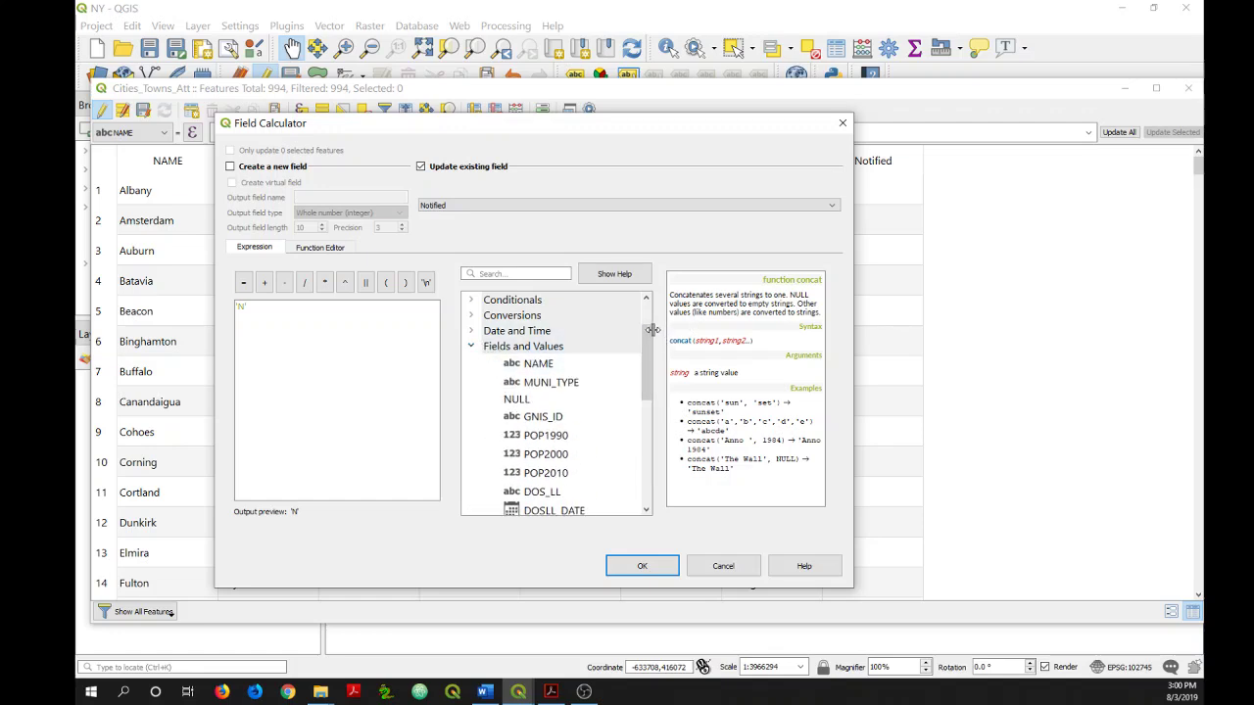
{"action": "left_click_drag", "start_coordinate": [648, 329], "coordinate": [647, 348]}
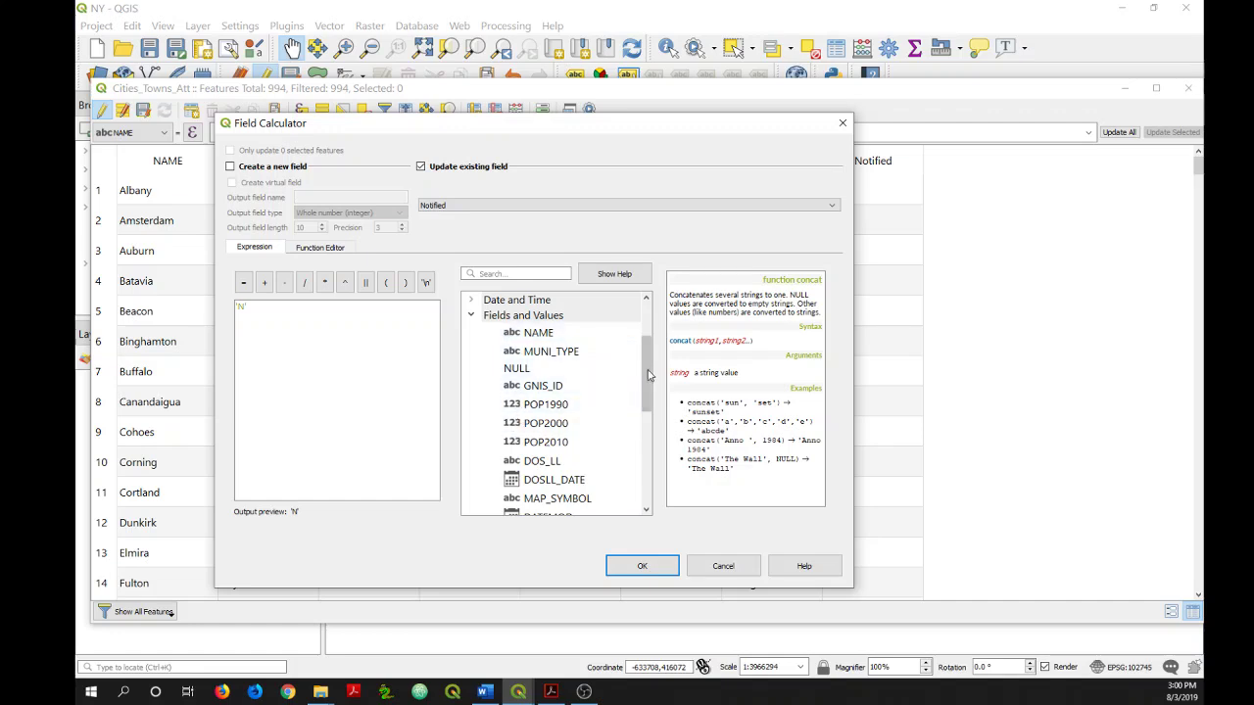
{"action": "left_click_drag", "start_coordinate": [647, 375], "coordinate": [648, 425]}
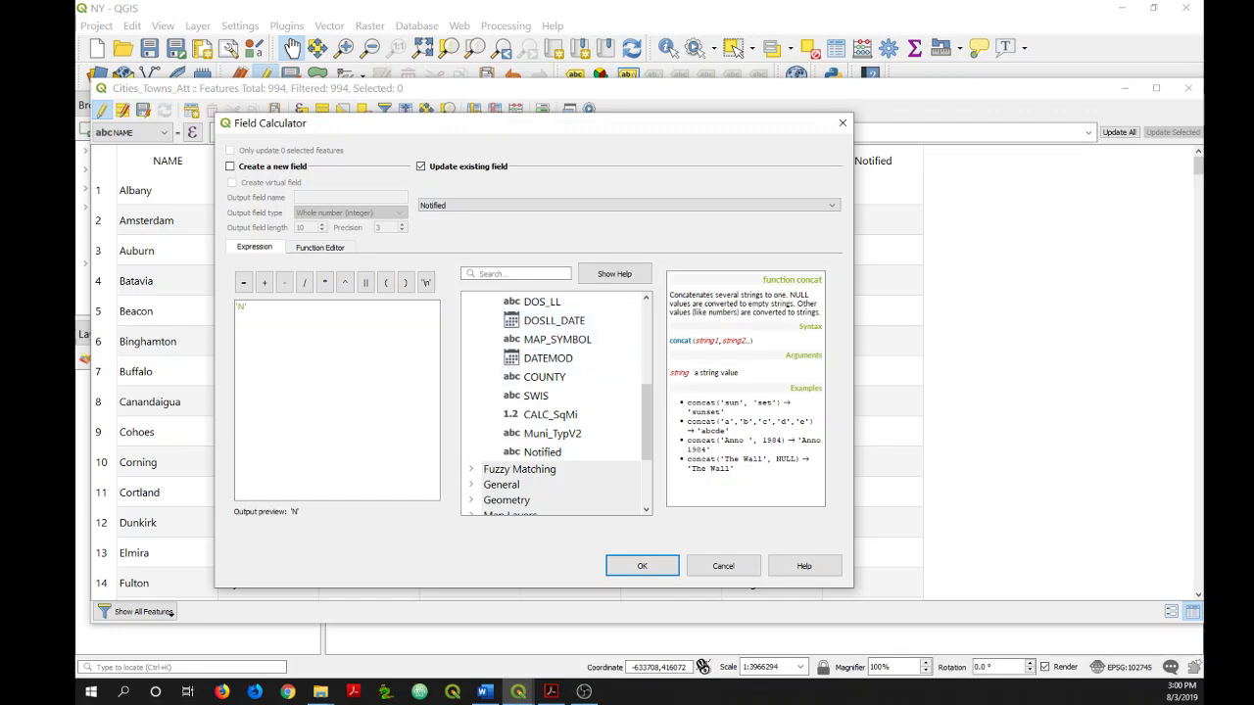
- Drag the Field Calculator aside to reveal the Notified column's Y values in the table
{"action": "key", "text": "alt+Tab"}
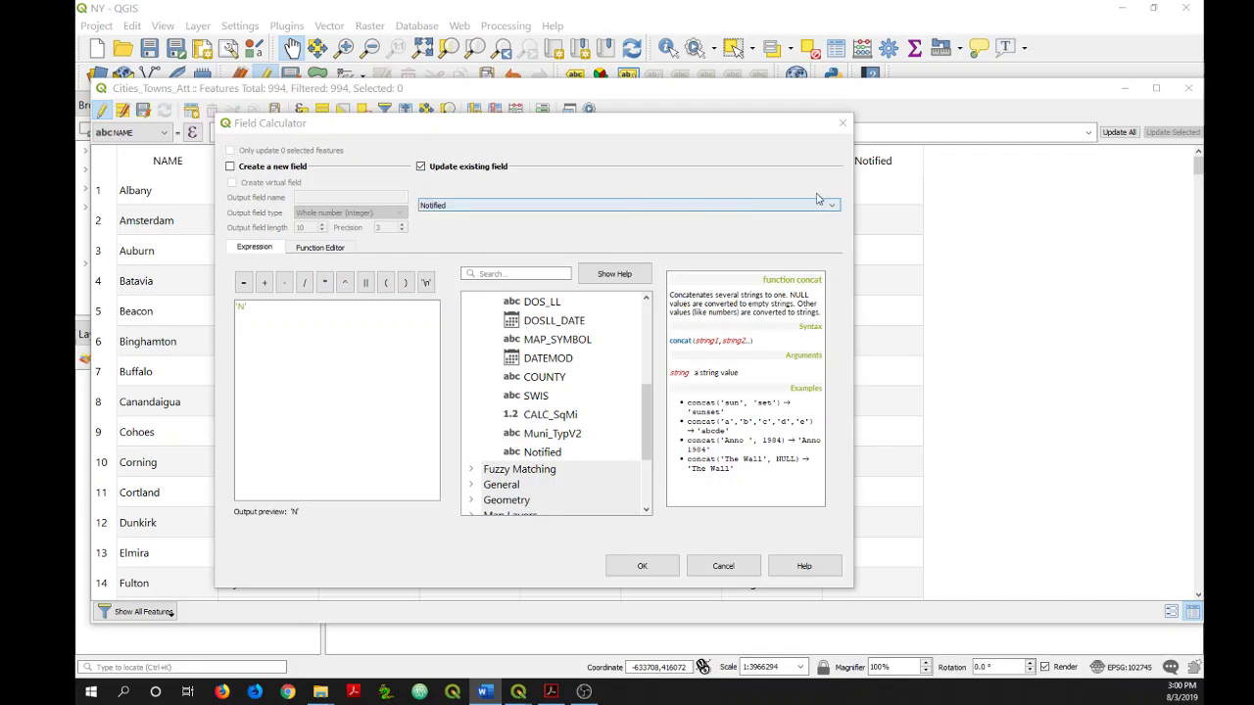
{"action": "left_click_drag", "start_coordinate": [599, 132], "coordinate": [971, 210]}
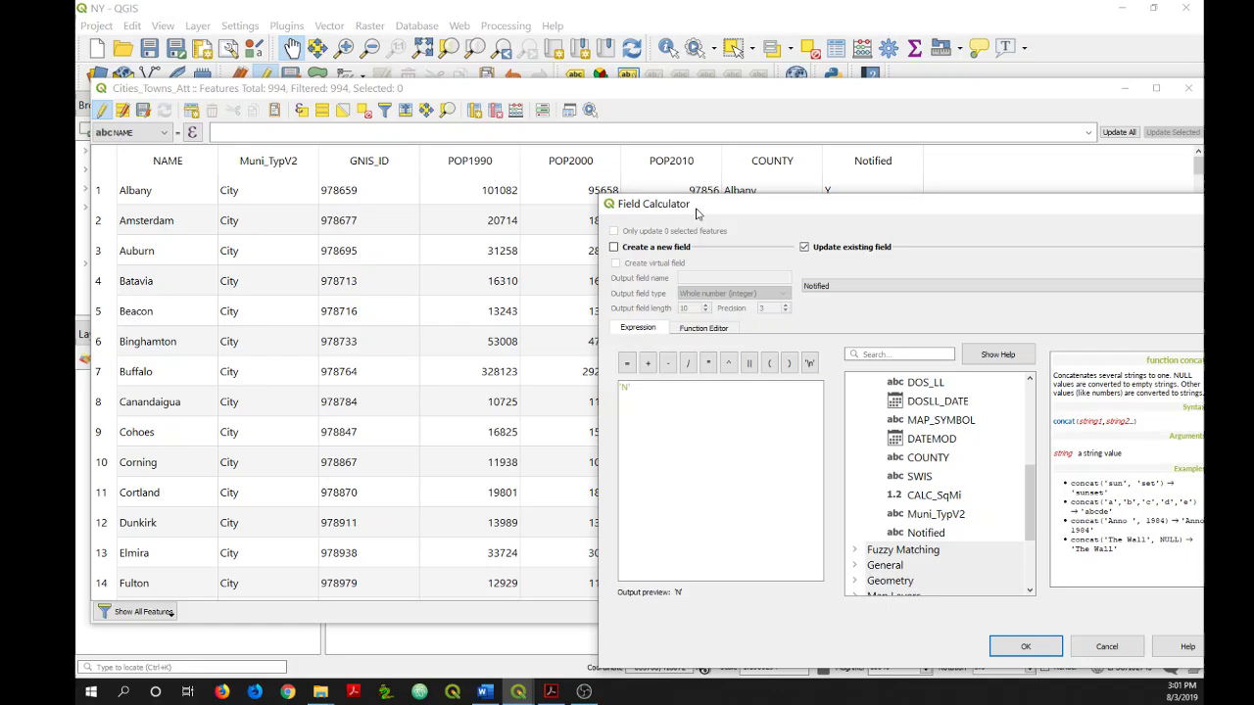
{"action": "left_click_drag", "start_coordinate": [735, 210], "coordinate": [292, 104]}
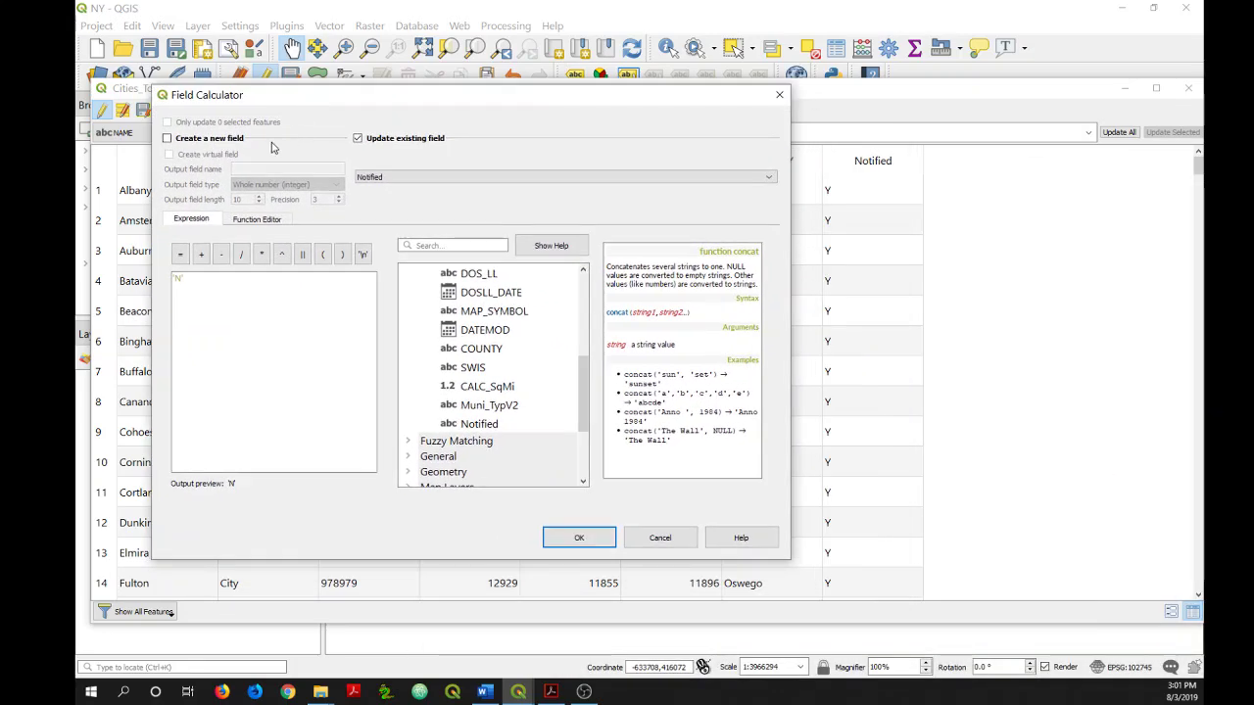
- Define a new Text (string) field named community with length 50
{"action": "left_click", "coordinate": [168, 138]}
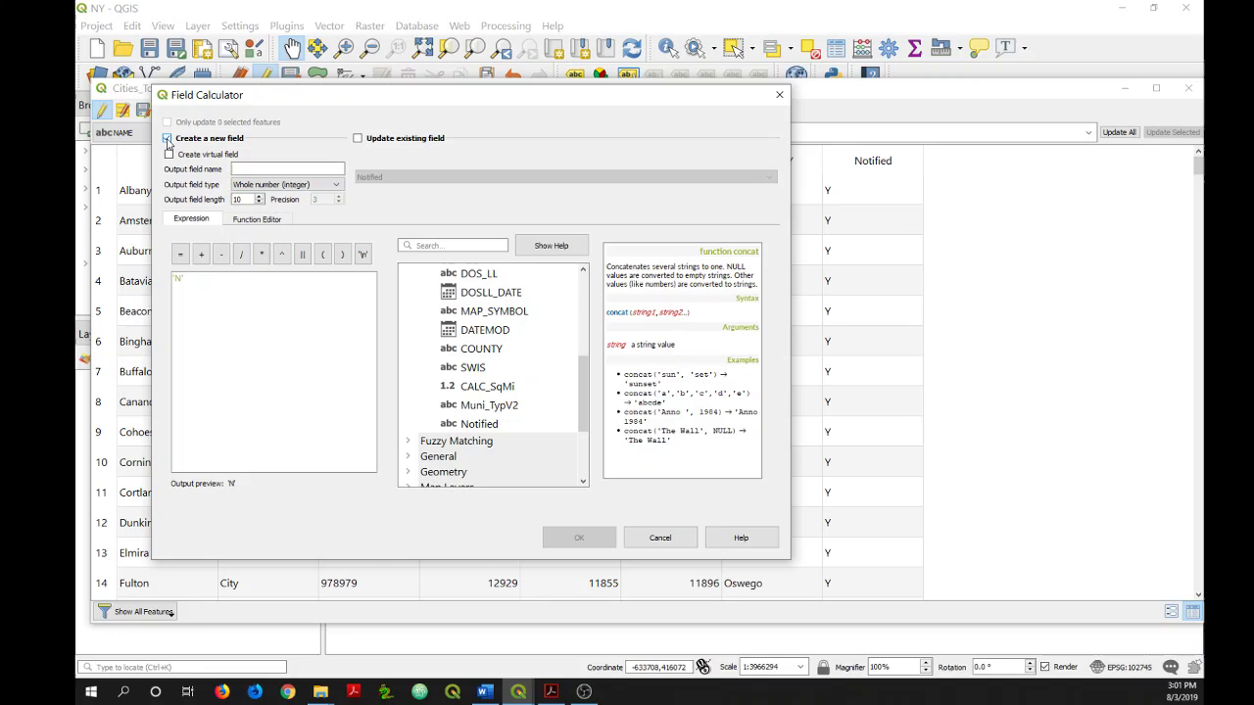
{"action": "left_click", "coordinate": [253, 170]}
{"action": "type", "text": "communit"}
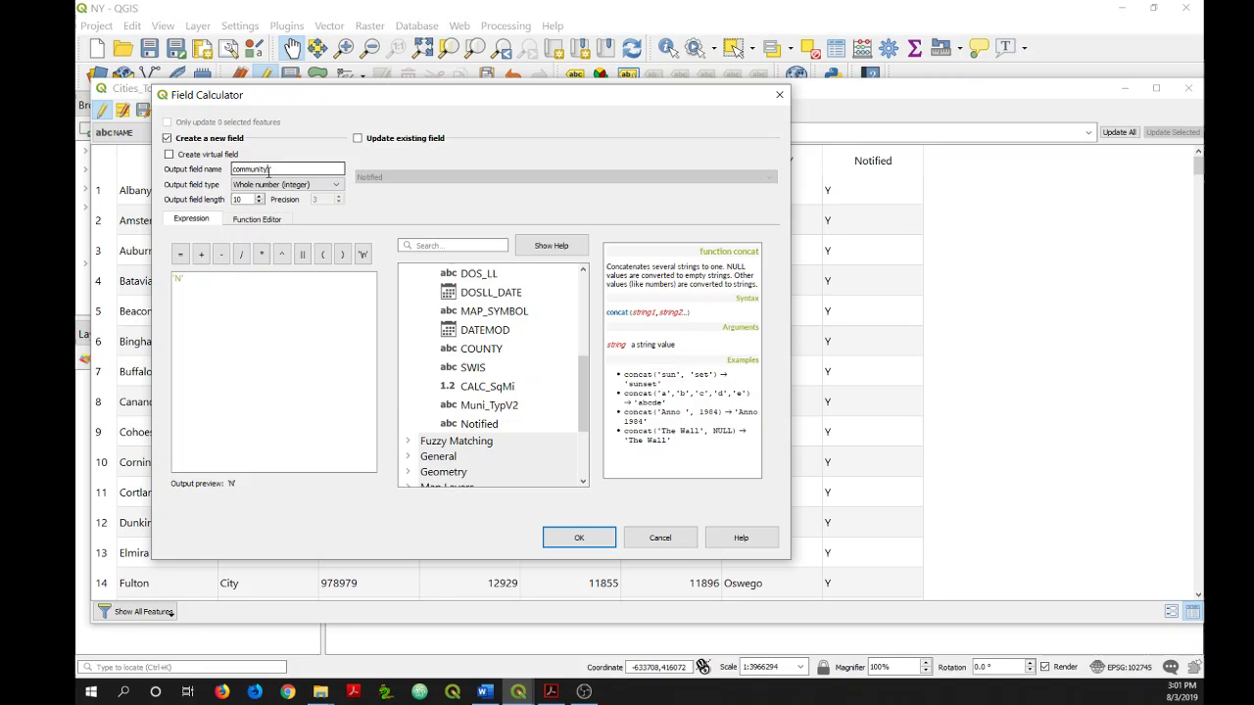
{"action": "type", "text": "y"}
{"action": "left_click", "coordinate": [333, 185]}
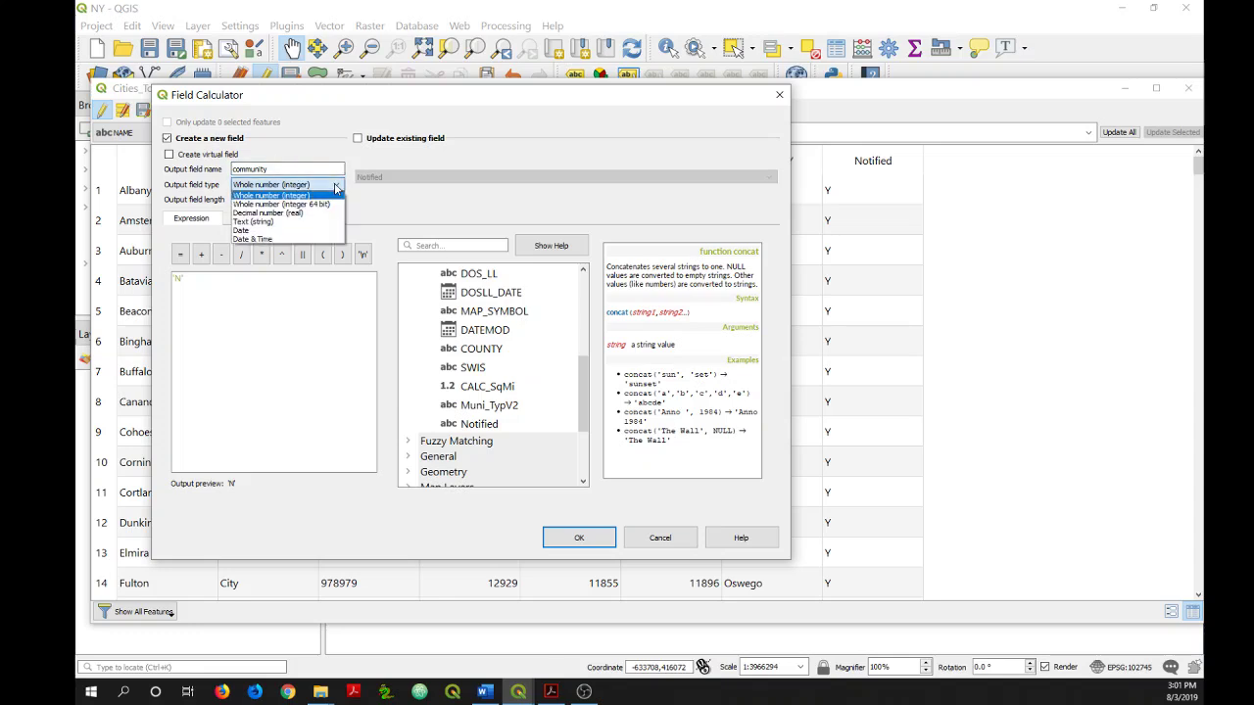
{"action": "left_click", "coordinate": [313, 221]}
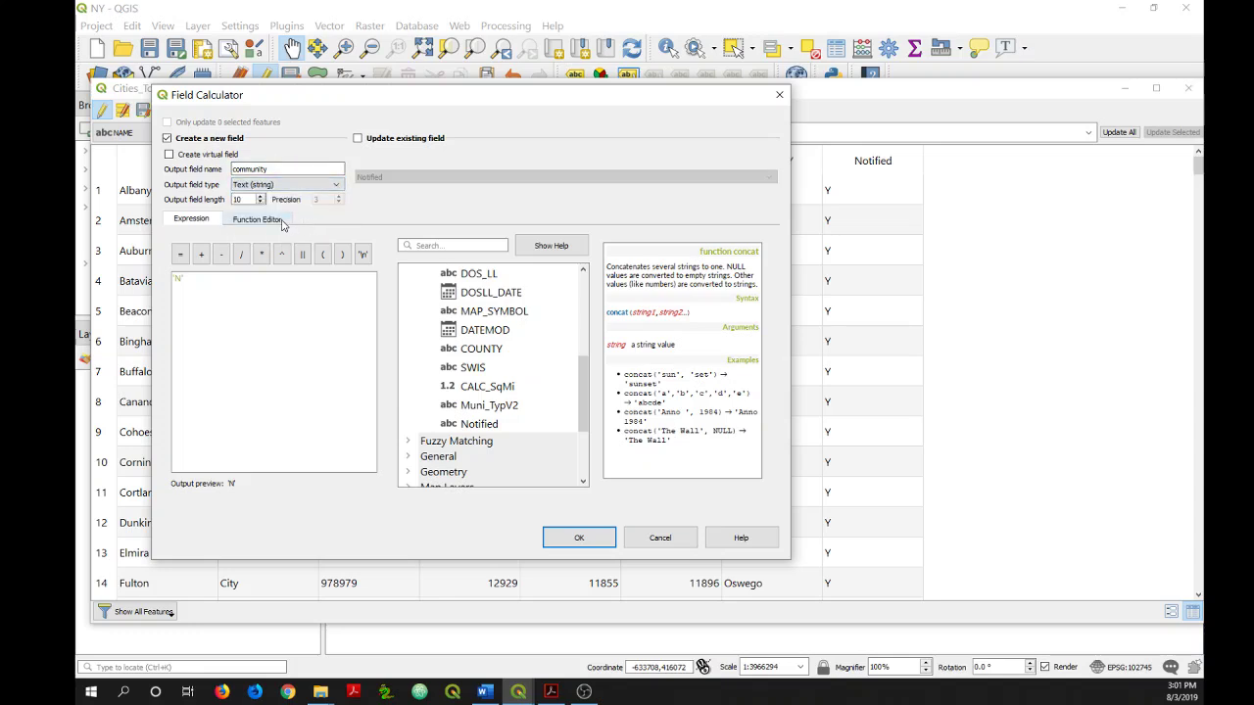
{"action": "left_click", "coordinate": [247, 199]}
{"action": "key", "text": "BackSpace"}
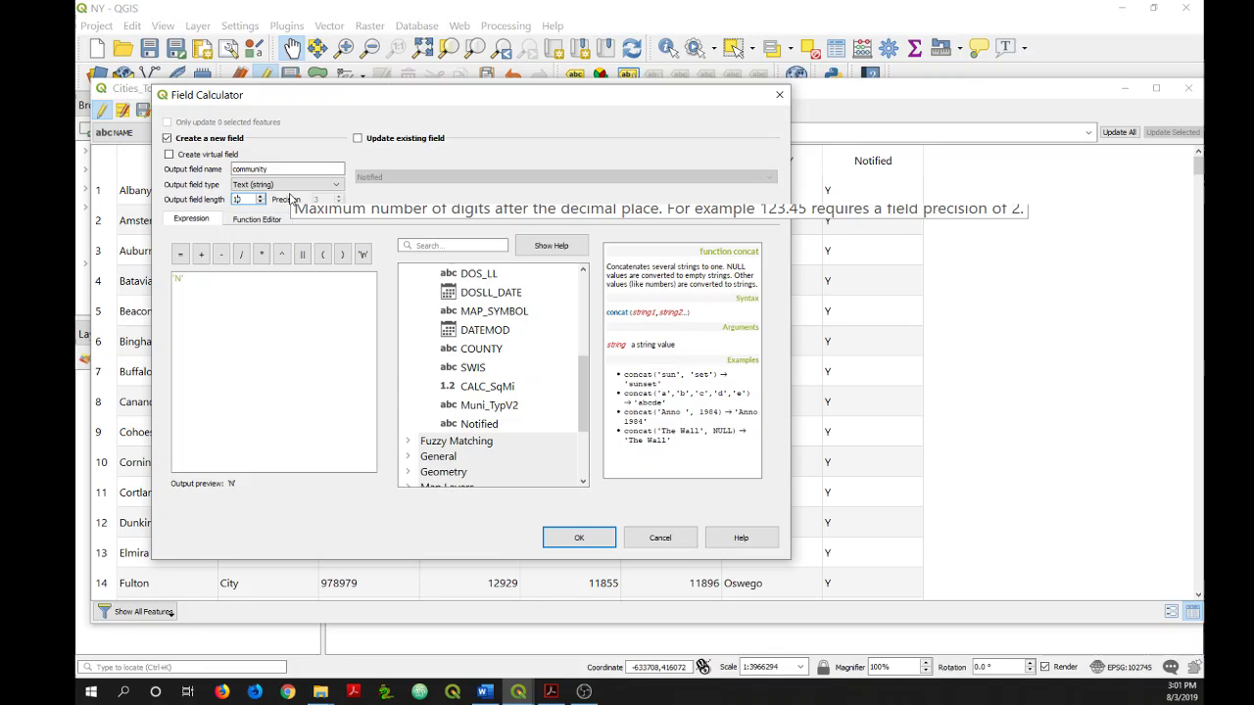
{"action": "key", "text": "BackSpace"}
{"action": "type", "text": "50"}
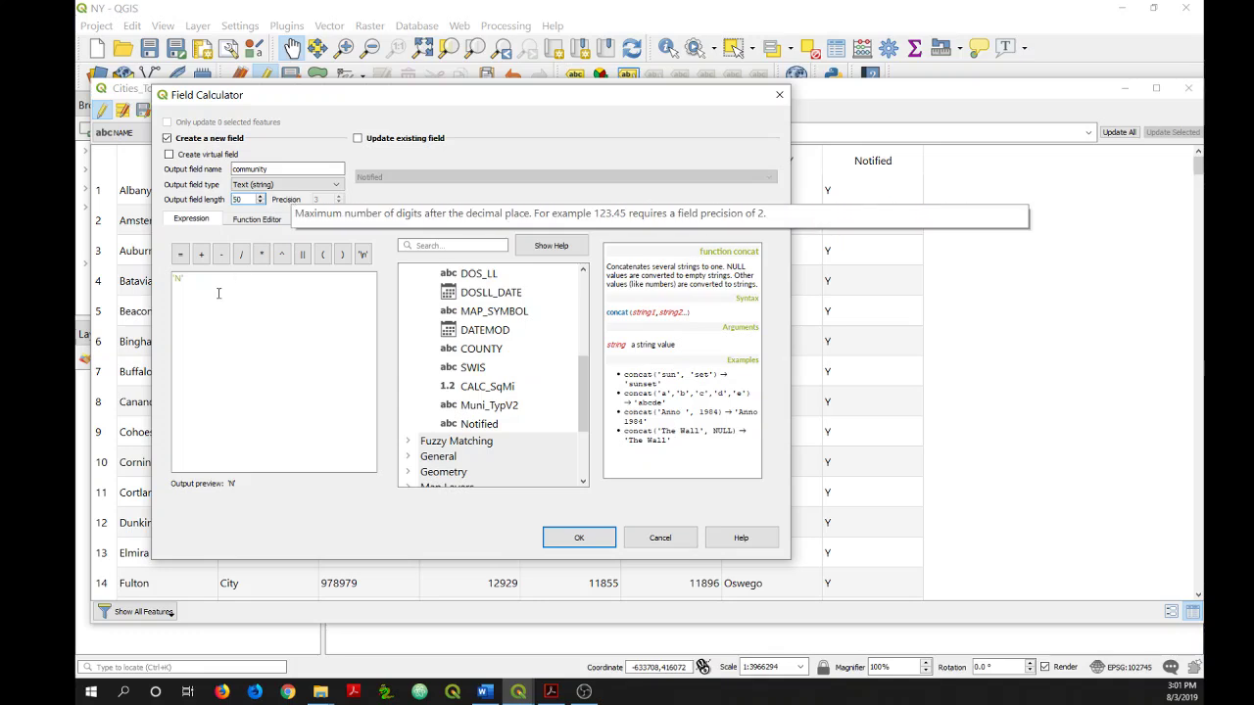
- Clear the old 'N' expression from the expression box
{"action": "left_click", "coordinate": [213, 288]}
{"action": "key", "text": "ctrl+a"}
{"action": "key", "text": "BackSpace"}
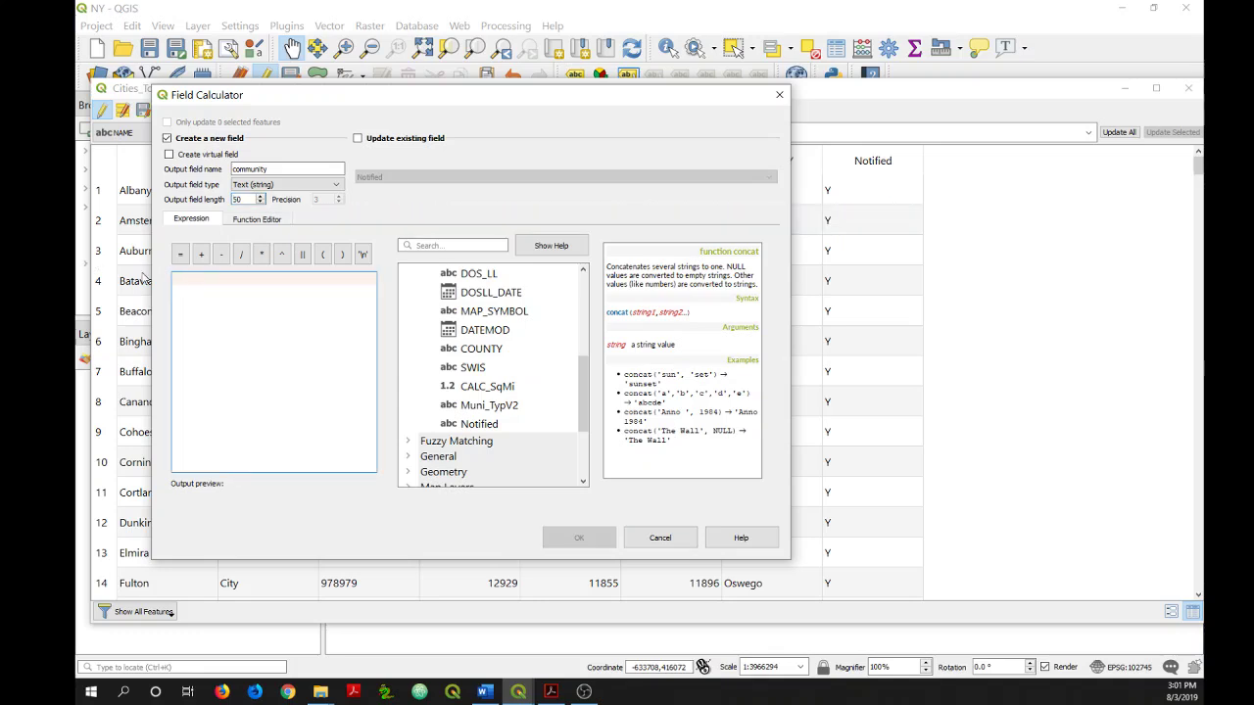
- Build the partial expression concat( "Muni_TypV2", ' of ', from the concat function and Muni_TypV2 field
{"action": "left_click_drag", "start_coordinate": [589, 380], "coordinate": [584, 430]}
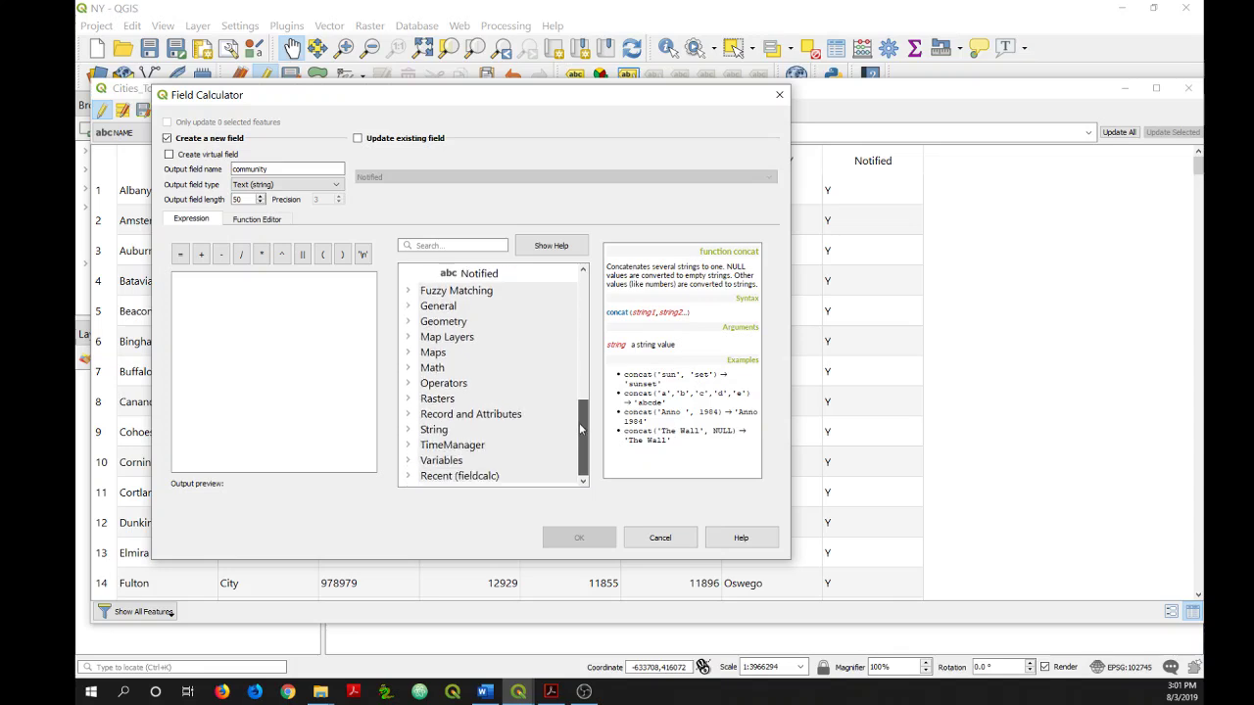
{"action": "left_click", "coordinate": [409, 431]}
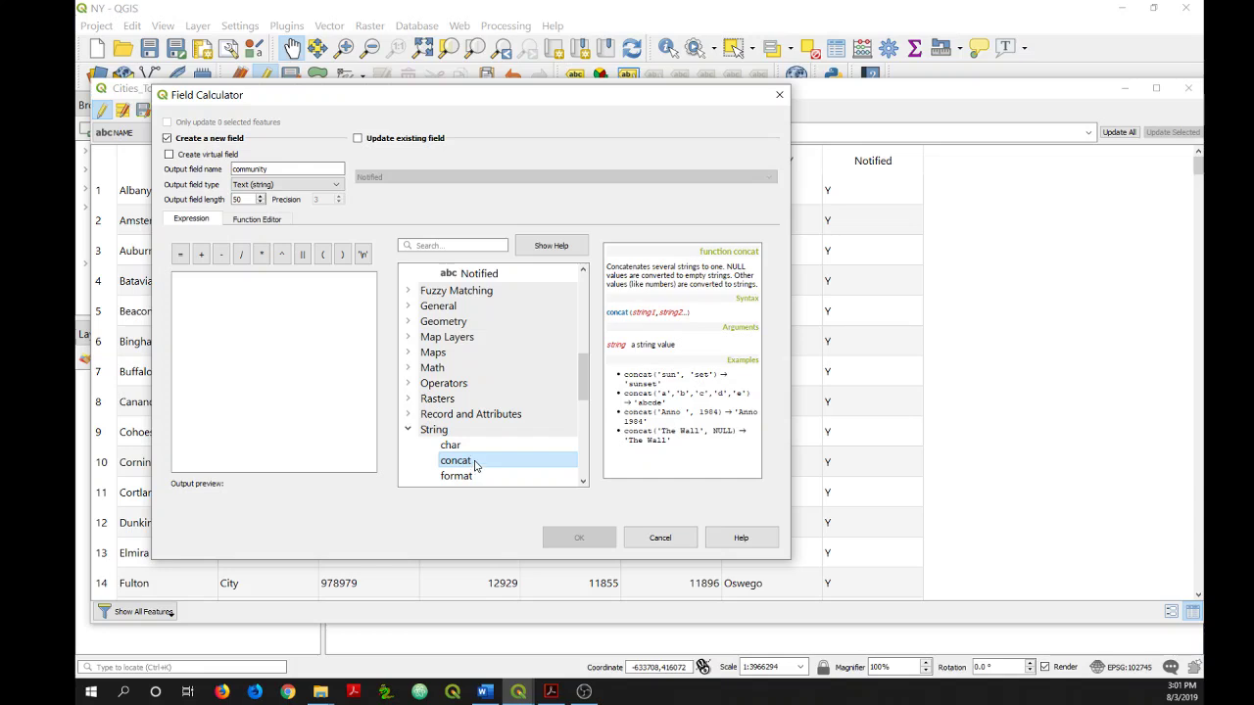
{"action": "double_click", "coordinate": [470, 466]}
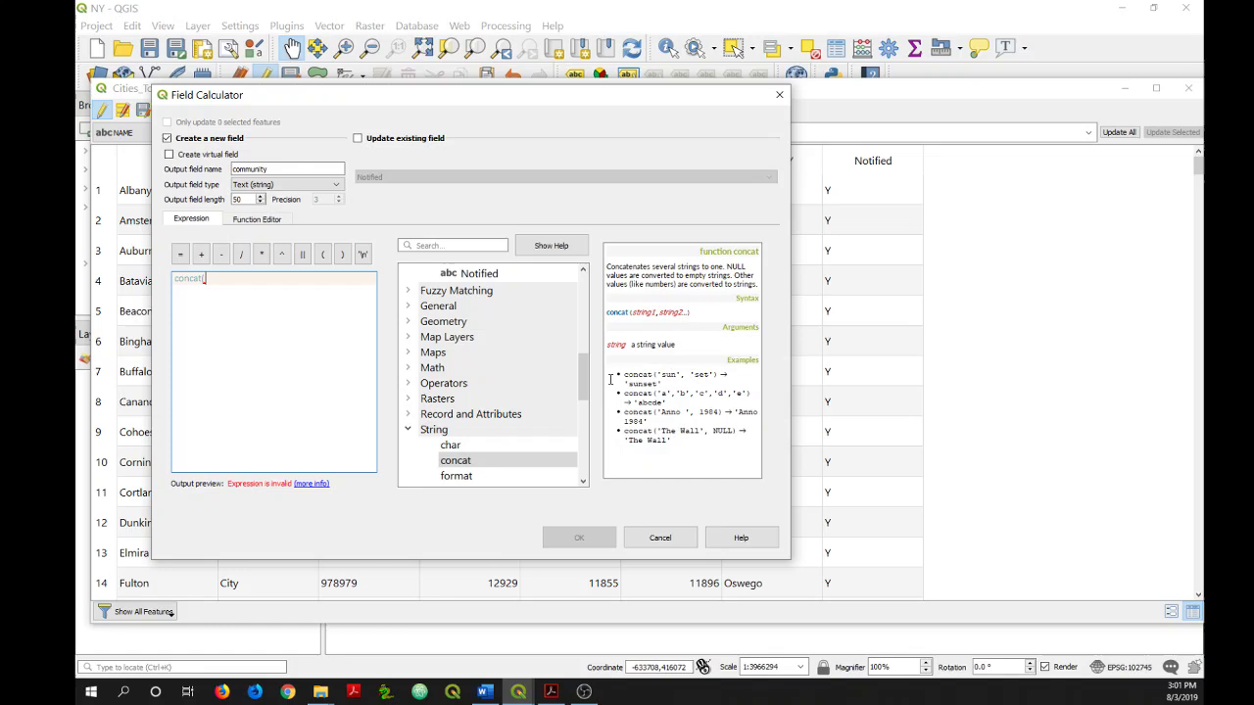
{"action": "left_click_drag", "start_coordinate": [580, 378], "coordinate": [587, 351]}
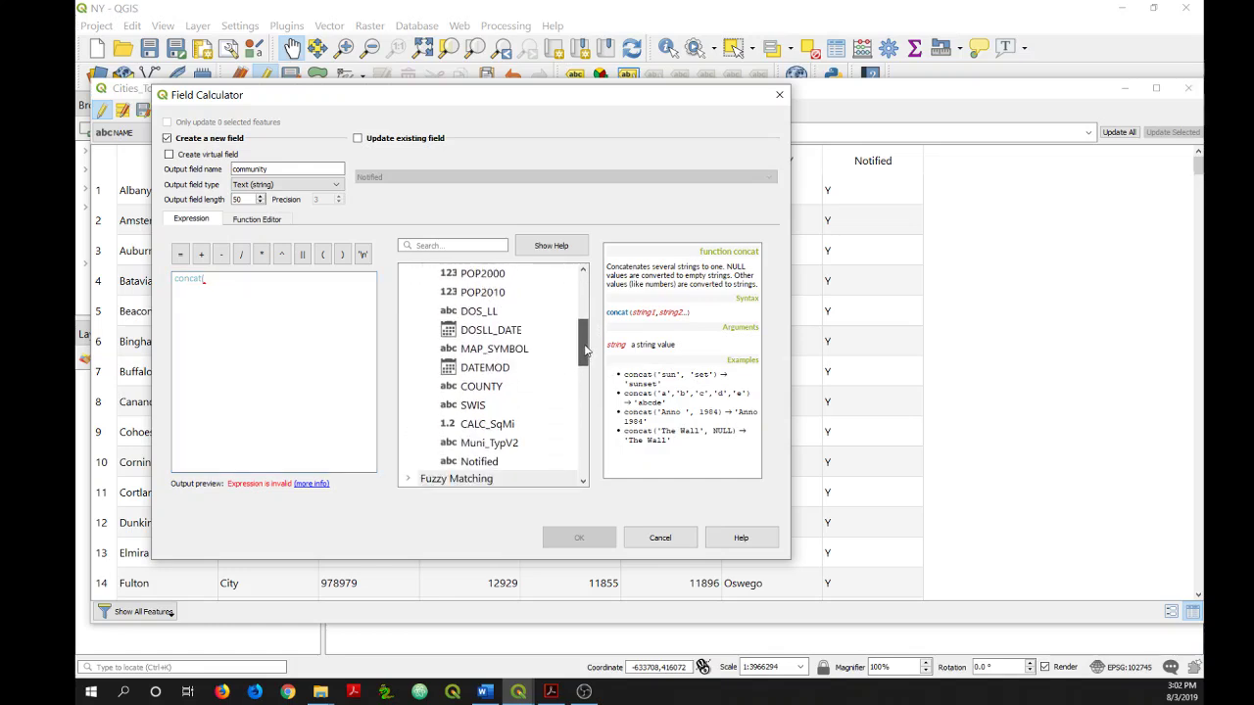
{"action": "double_click", "coordinate": [480, 449]}
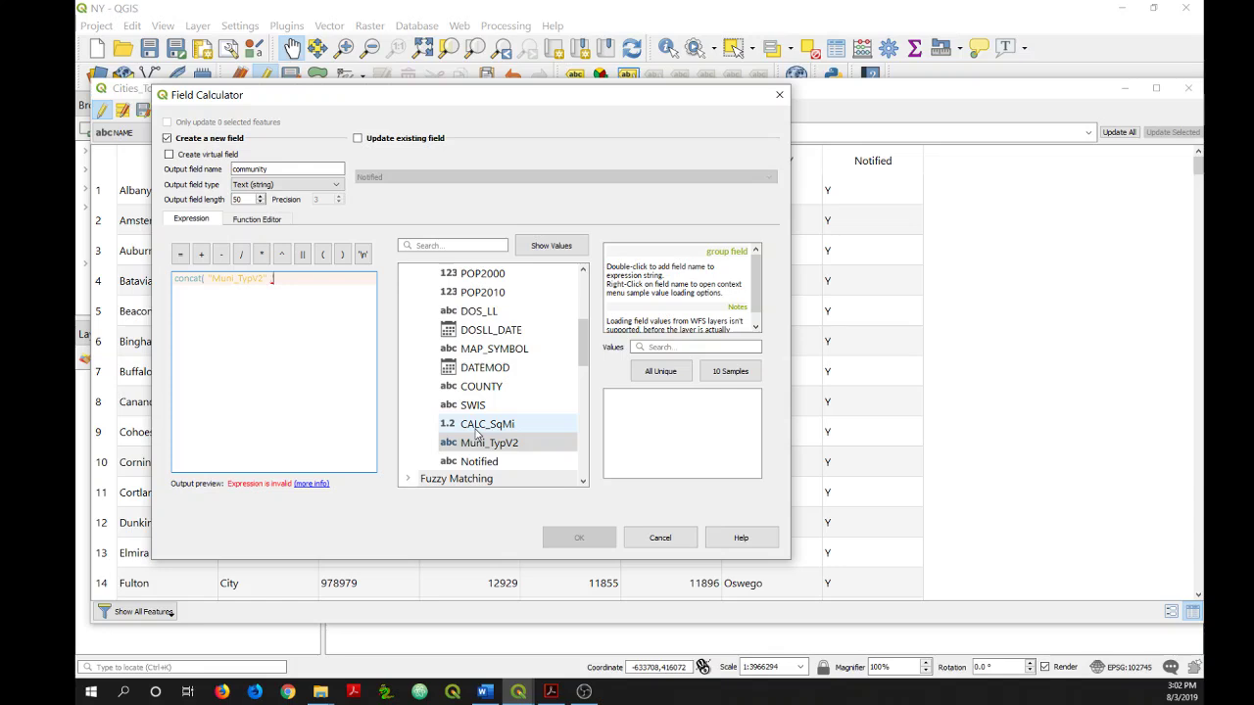
{"action": "type", "text": "f"}
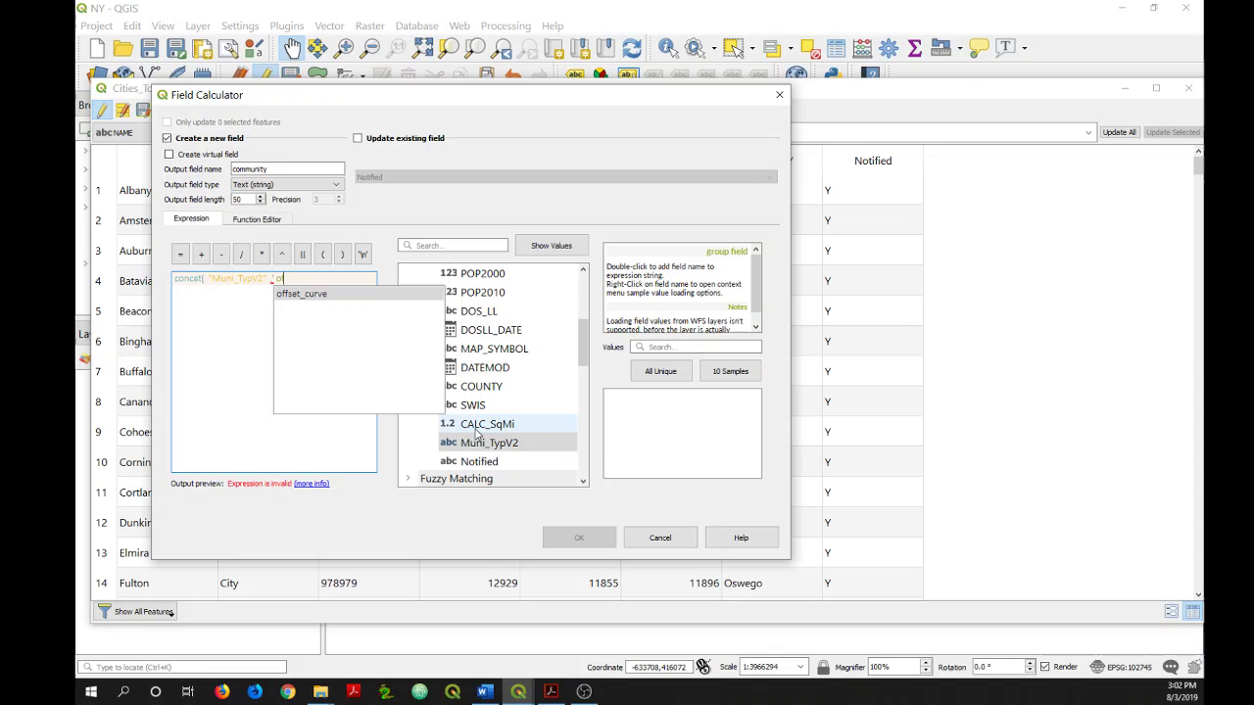
{"action": "key", "text": "Escape"}
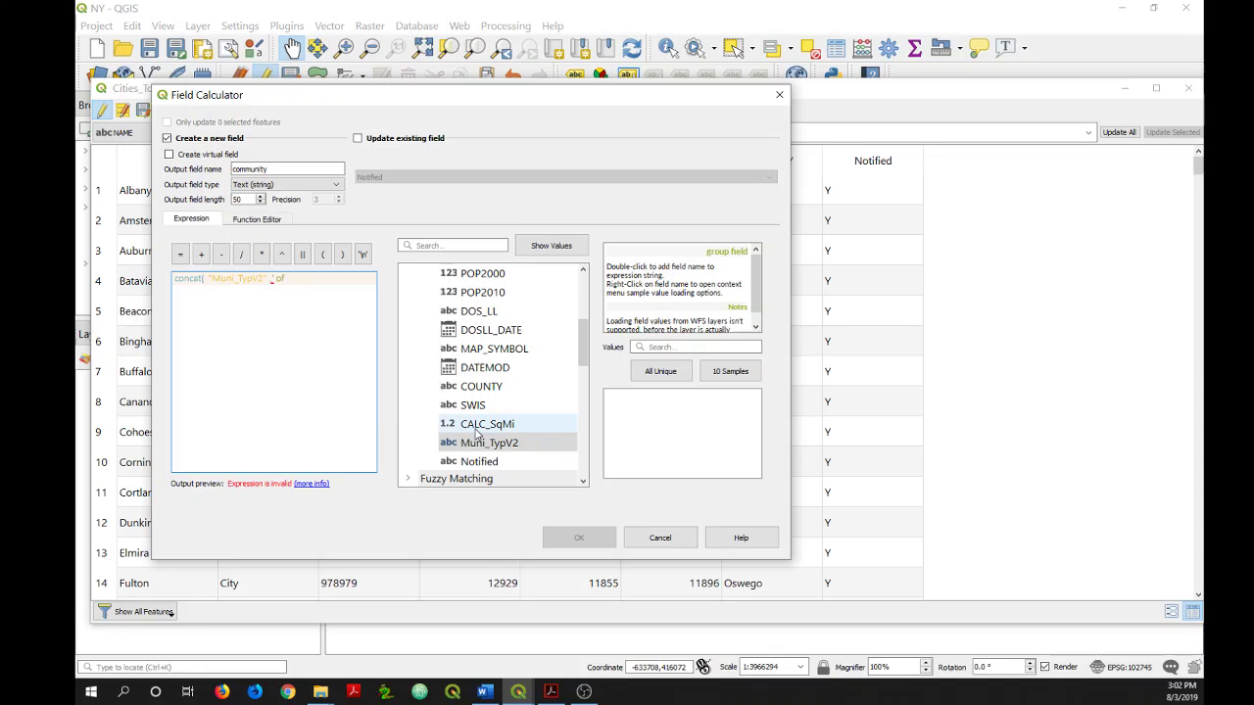
{"action": "type", "text": "',"}
{"action": "scroll", "coordinate": [586, 350], "scroll_direction": "up", "scroll_amount": 3}
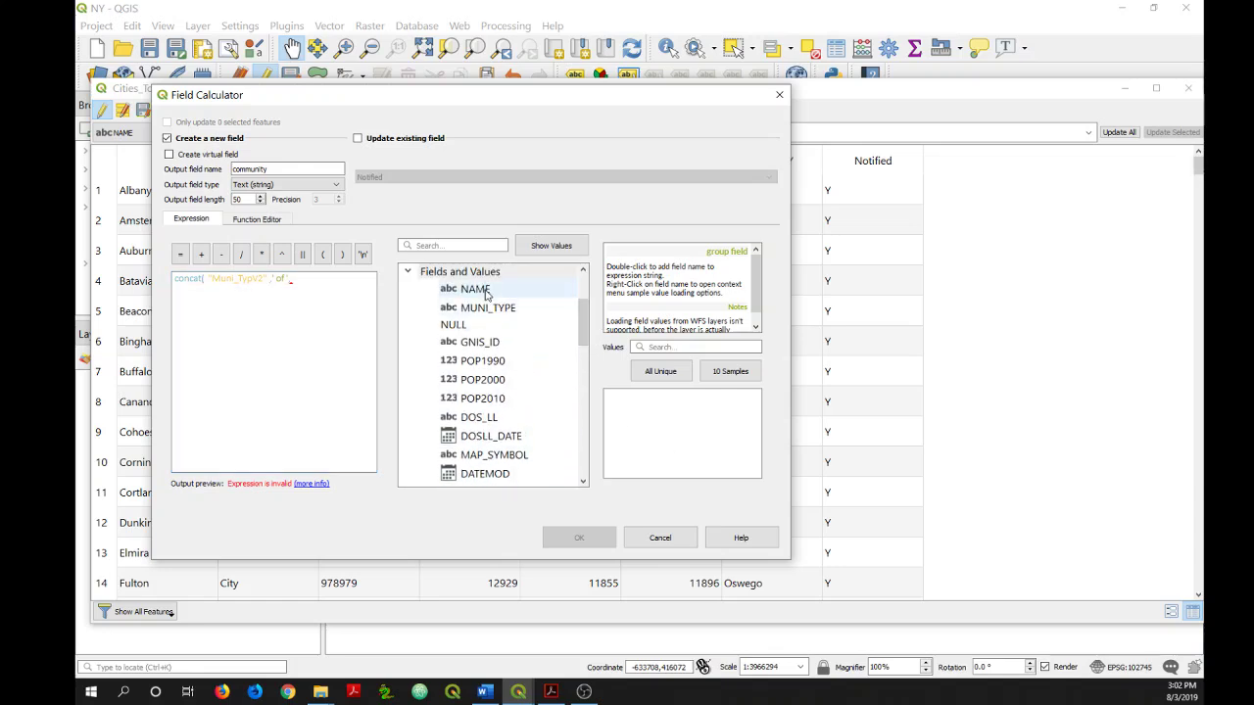
- Append NAME and close the parenthesis, completing concat("Muni_TypV2", ' of ', "NAME") to preview 'Town of Adams'
{"action": "double_click", "coordinate": [476, 289]}
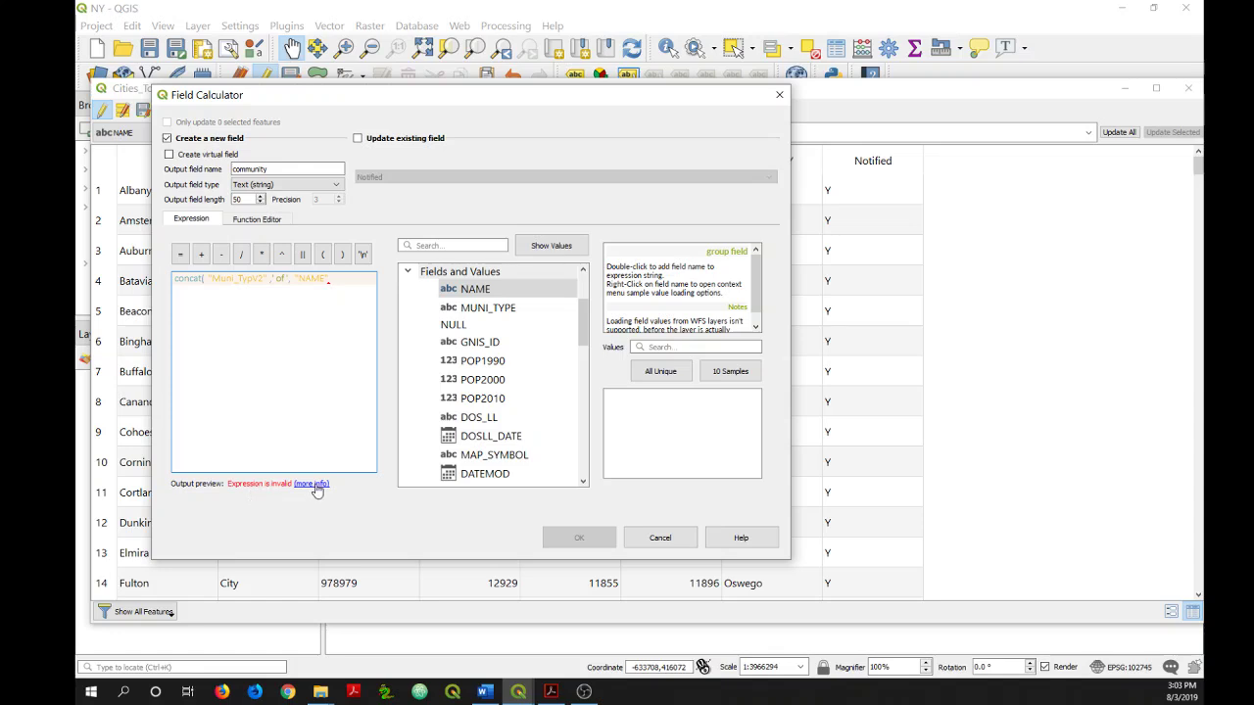
{"action": "mouse_move", "coordinate": [316, 490]}
{"action": "mouse_move", "coordinate": [376, 274]}
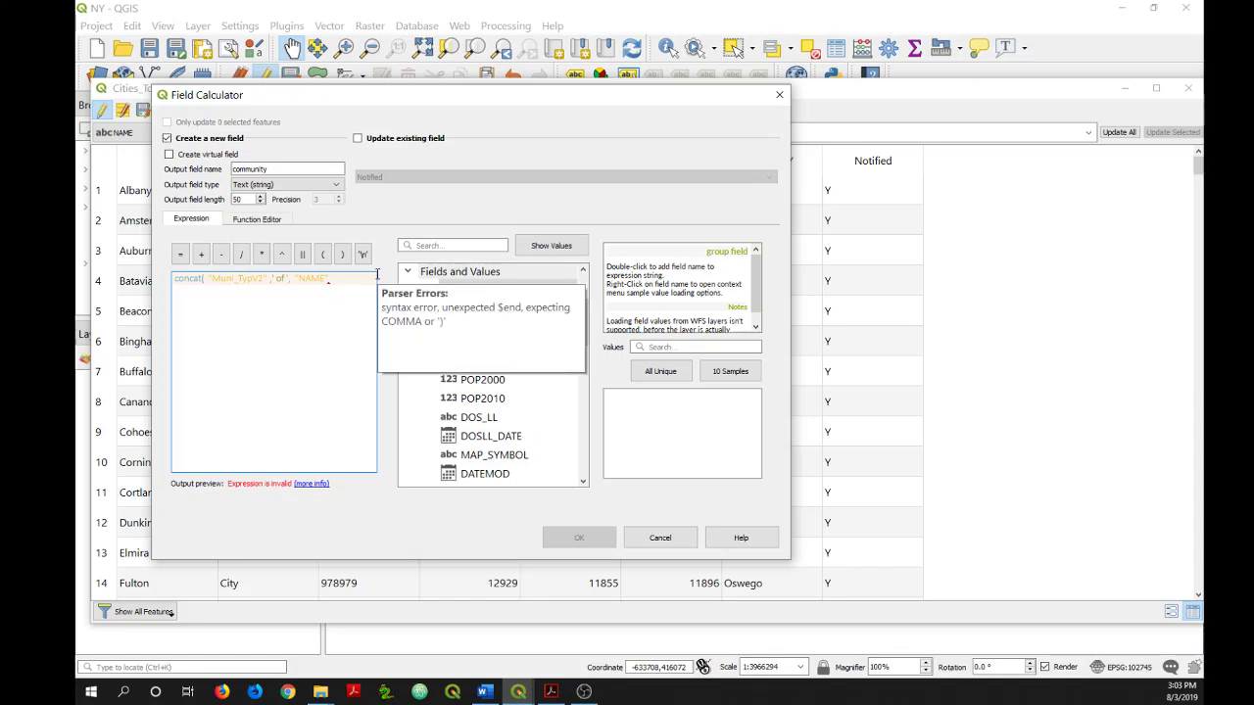
{"action": "type", "text": ")"}
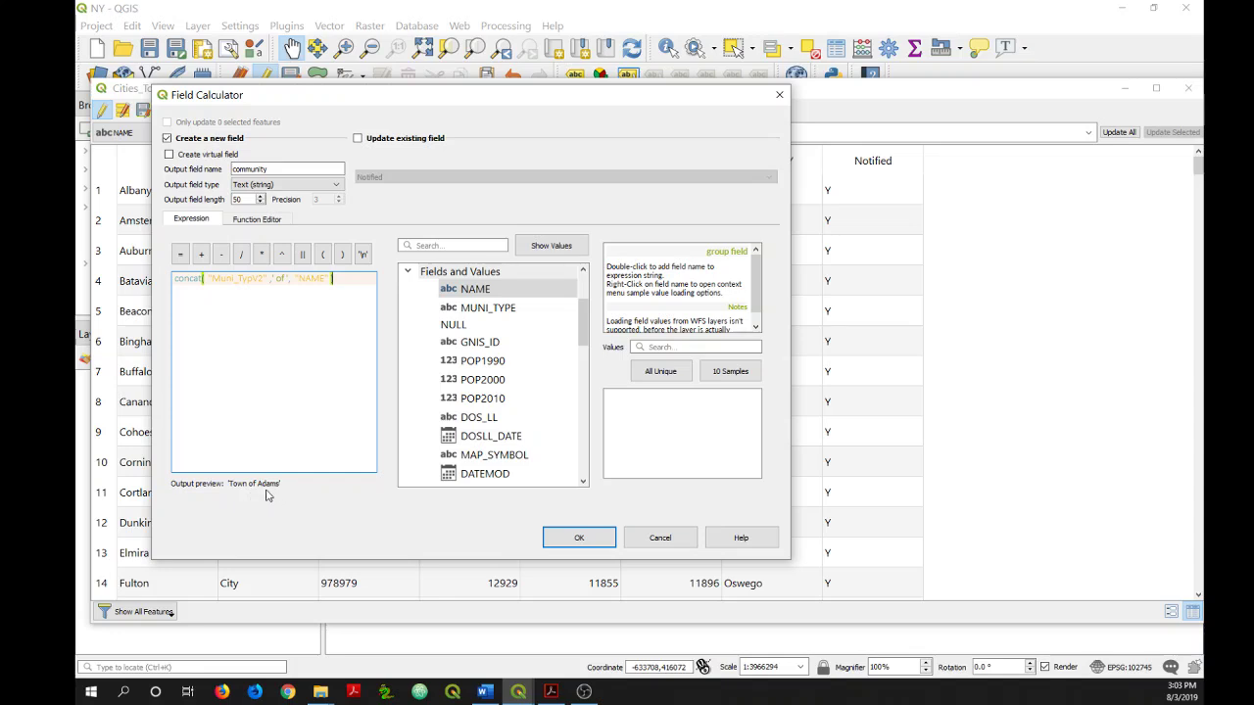
- Create the community column, with values like 'City of Albany', and reopen the Field Calculator
{"action": "left_click", "coordinate": [577, 541]}
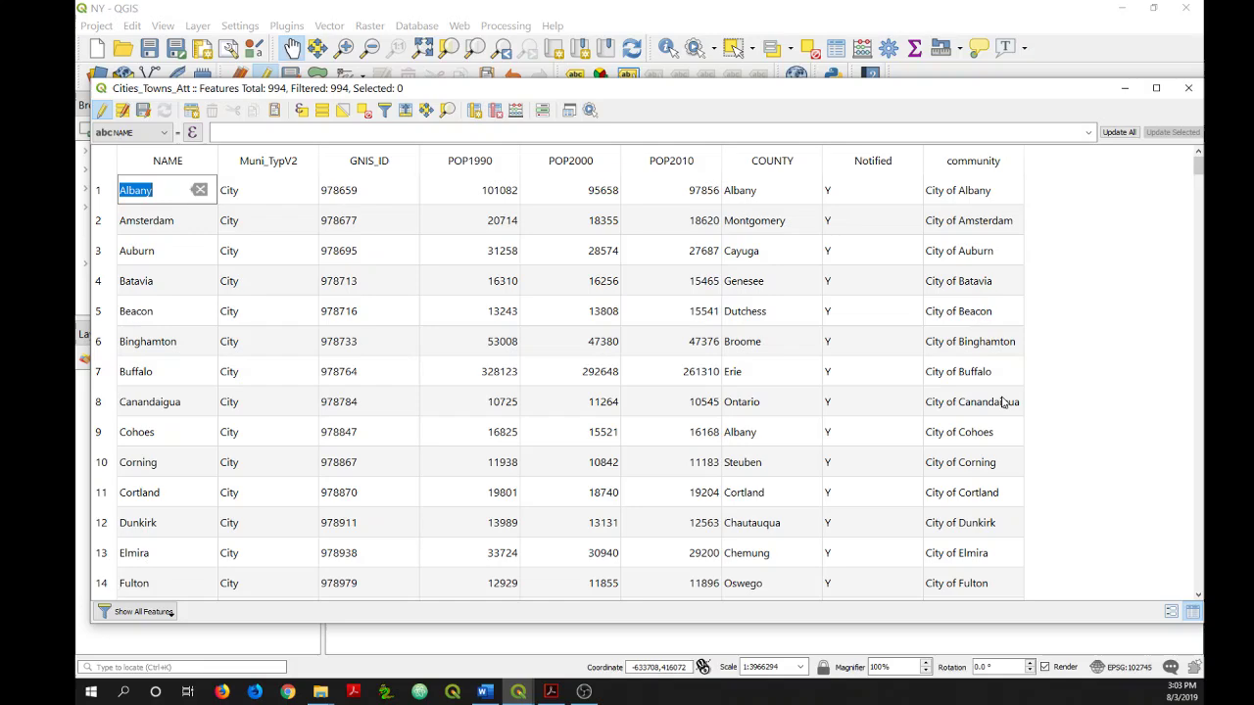
{"action": "left_click", "coordinate": [516, 114]}
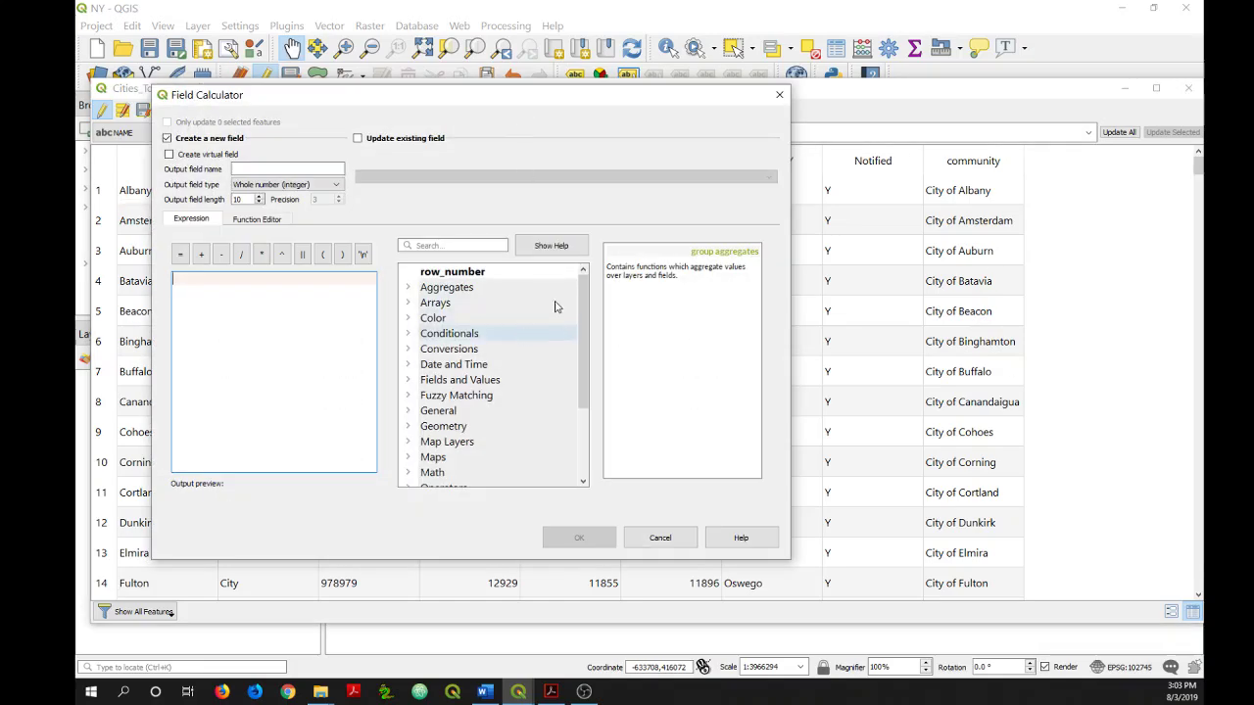
{"action": "left_click_drag", "start_coordinate": [580, 299], "coordinate": [582, 362]}
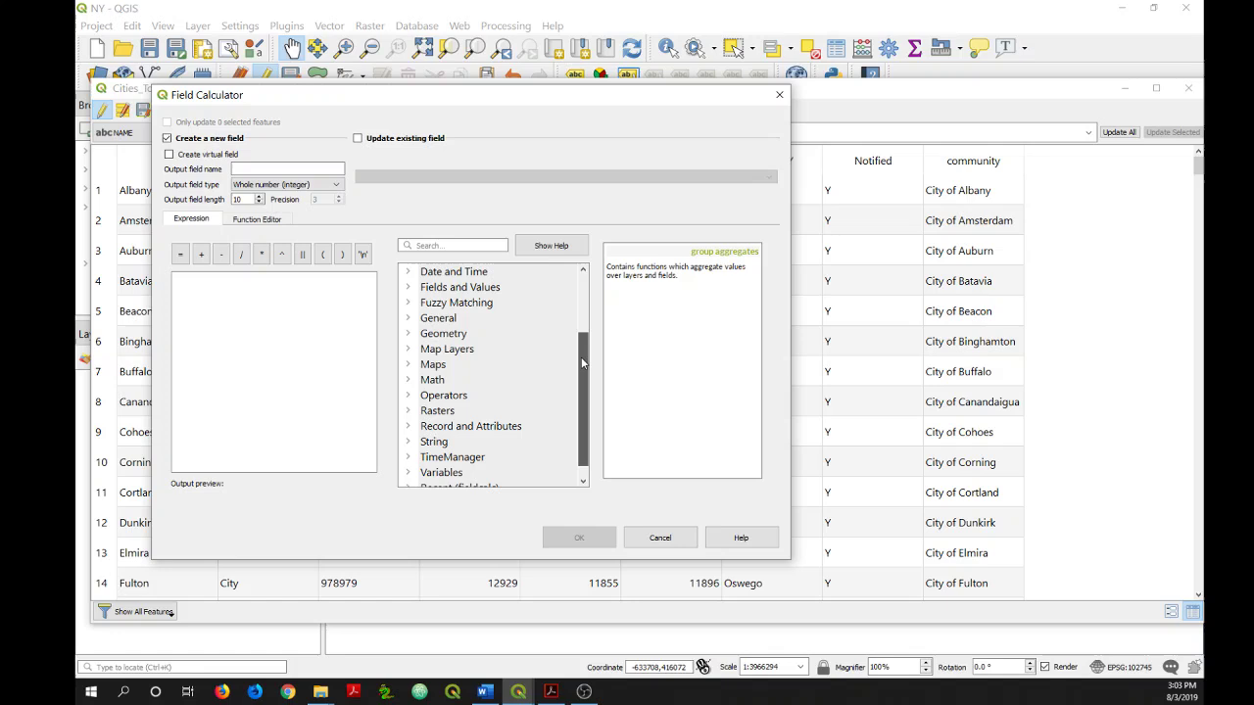
- Expand the String function group in the Field Calculator and browse its functions
{"action": "left_click", "coordinate": [410, 445]}
{"action": "left_click_drag", "start_coordinate": [586, 312], "coordinate": [579, 358]}
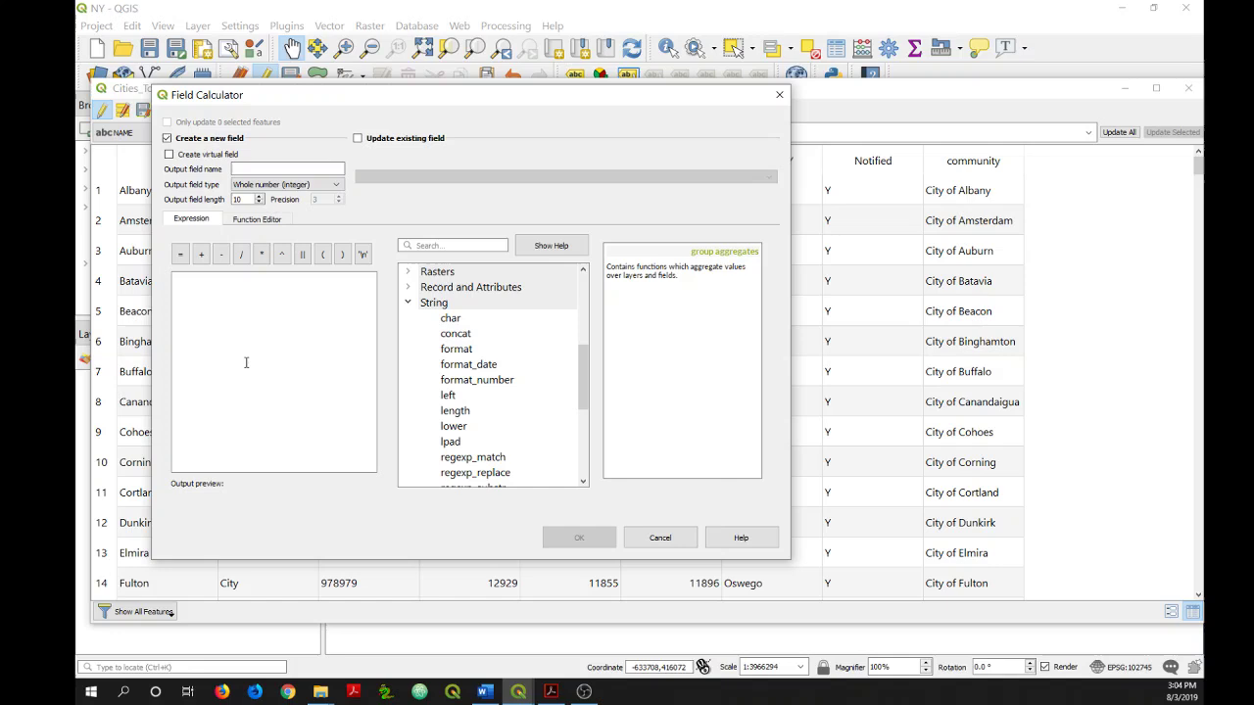
{"action": "key", "text": "alt+Tab"}
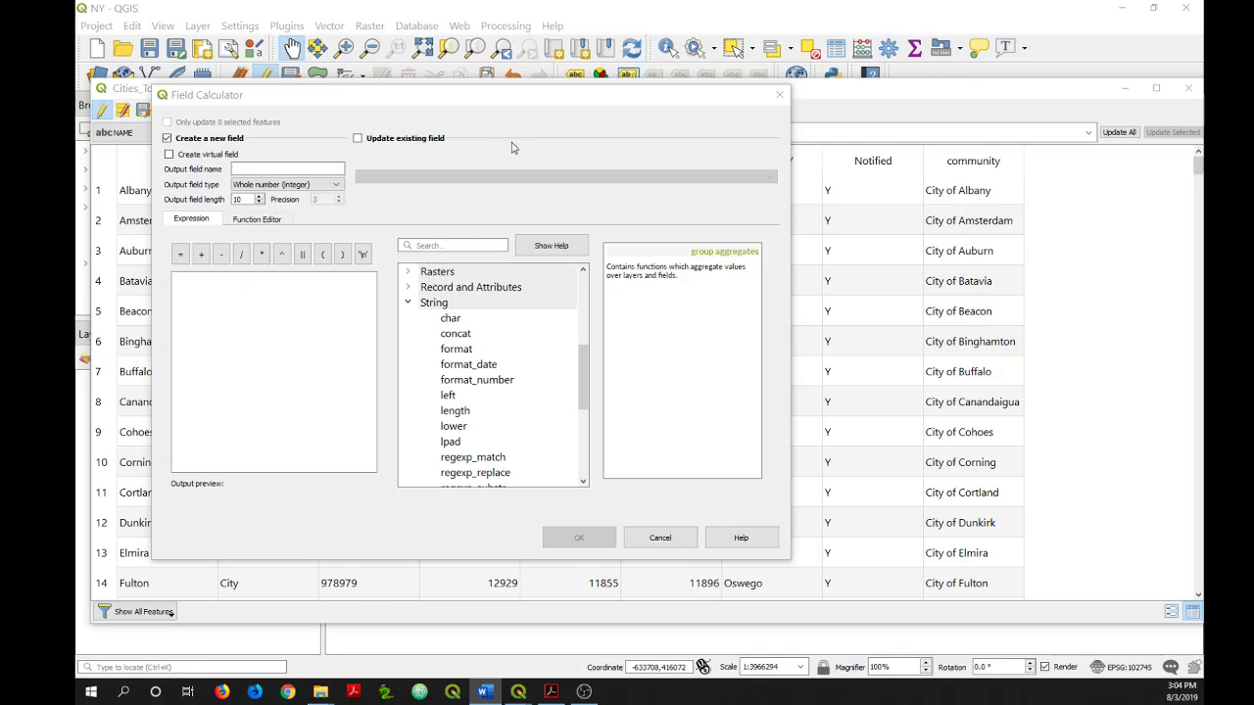
- Close the Field Calculator without adding a field, returning to the attribute table
{"action": "left_click", "coordinate": [780, 95]}
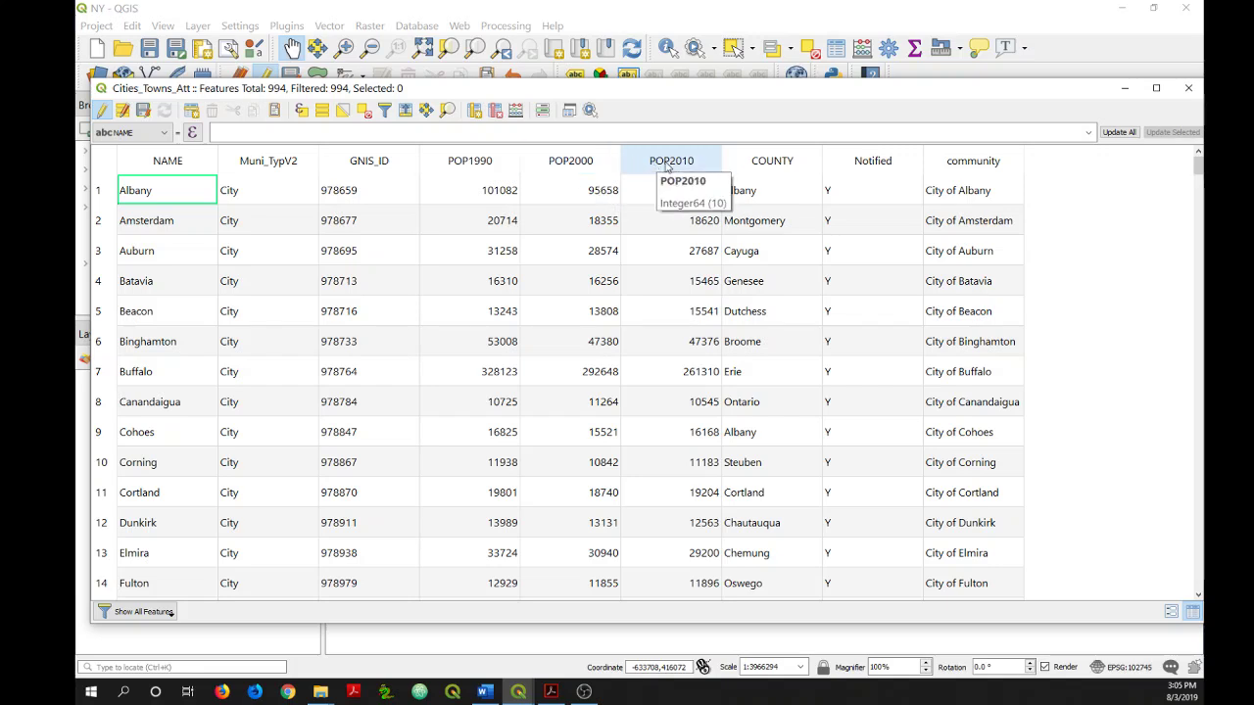
- Create a popchange field calculated as "POP2010" - "POP2000", e.g. 2198 for Albany
{"action": "left_click", "coordinate": [515, 111]}
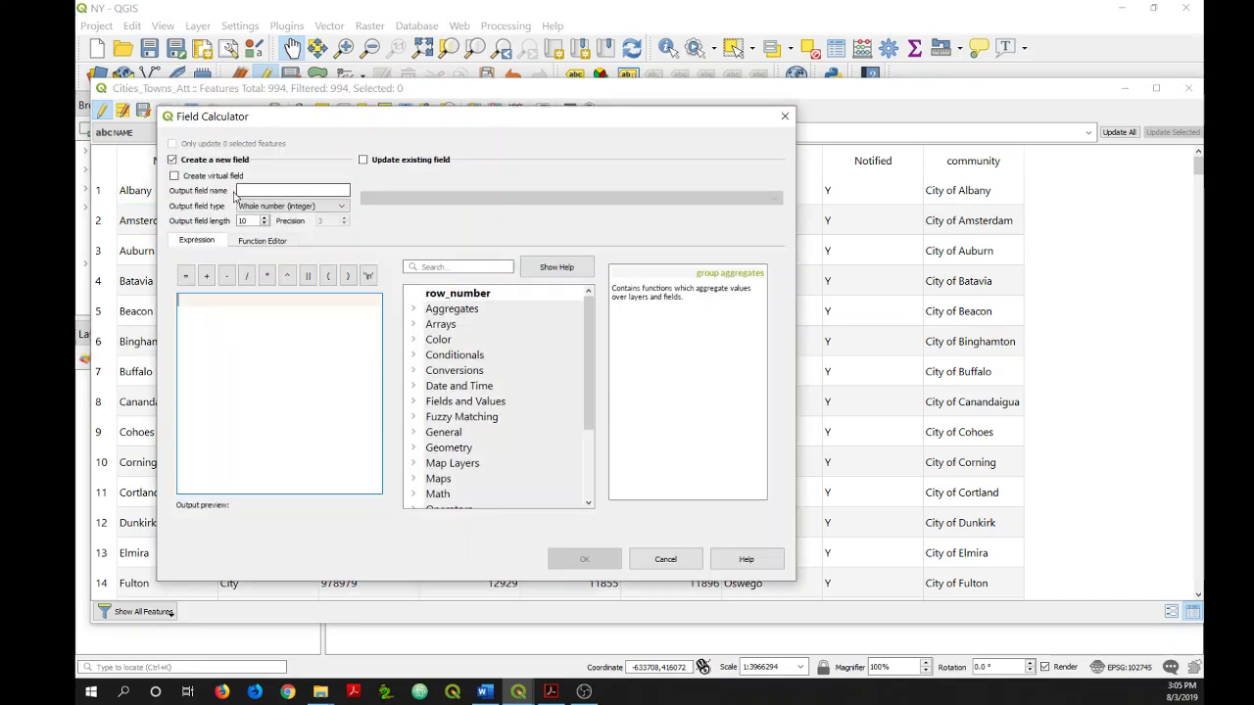
{"action": "left_click", "coordinate": [251, 188]}
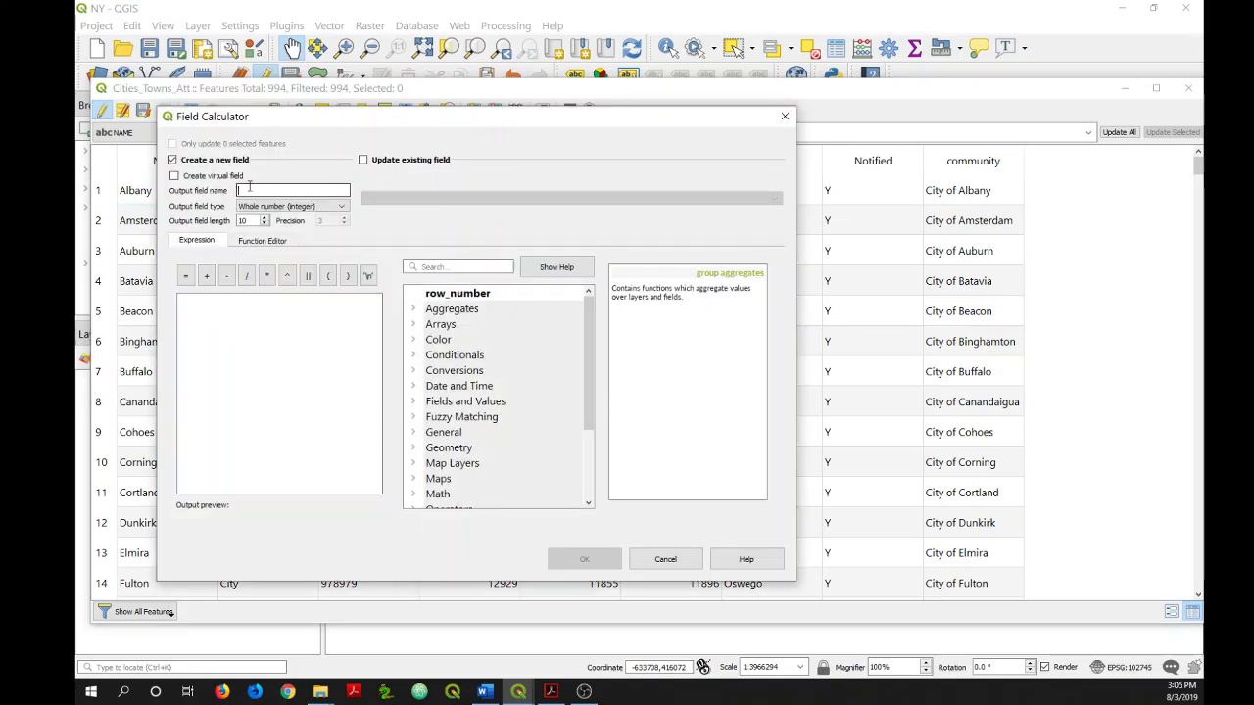
{"action": "type", "text": "popchange"}
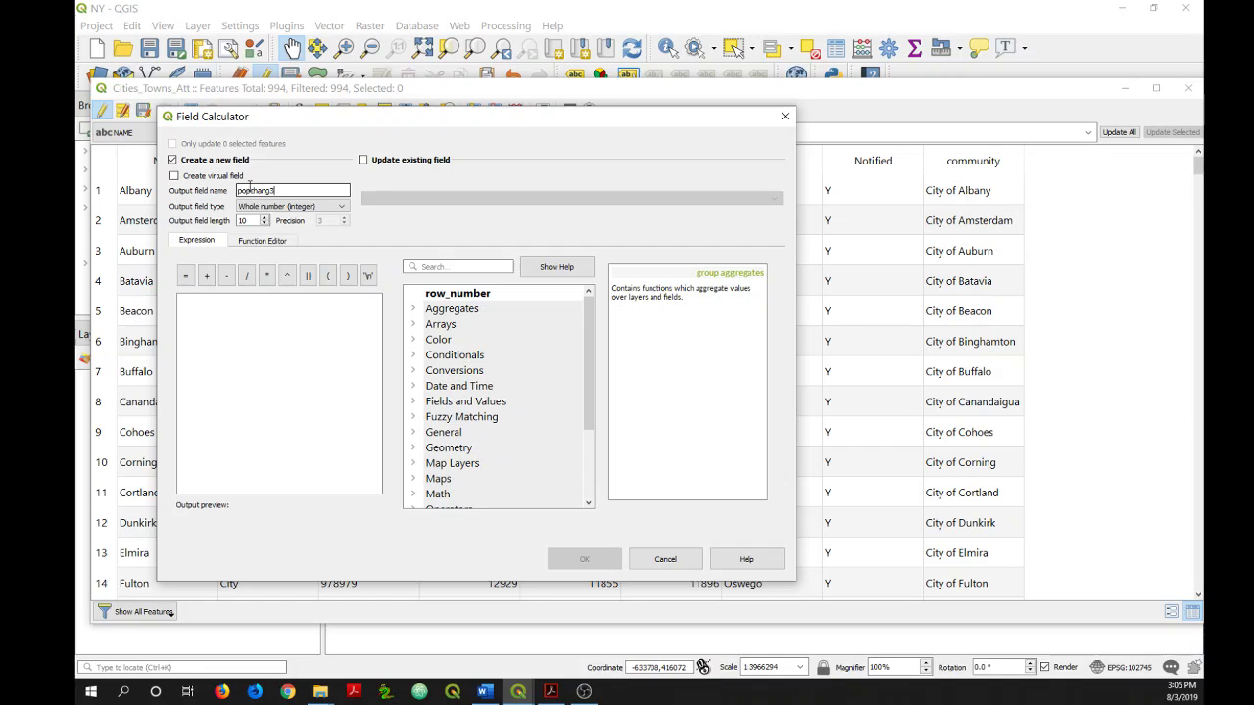
{"action": "key", "text": "BackSpace"}
{"action": "type", "text": "e"}
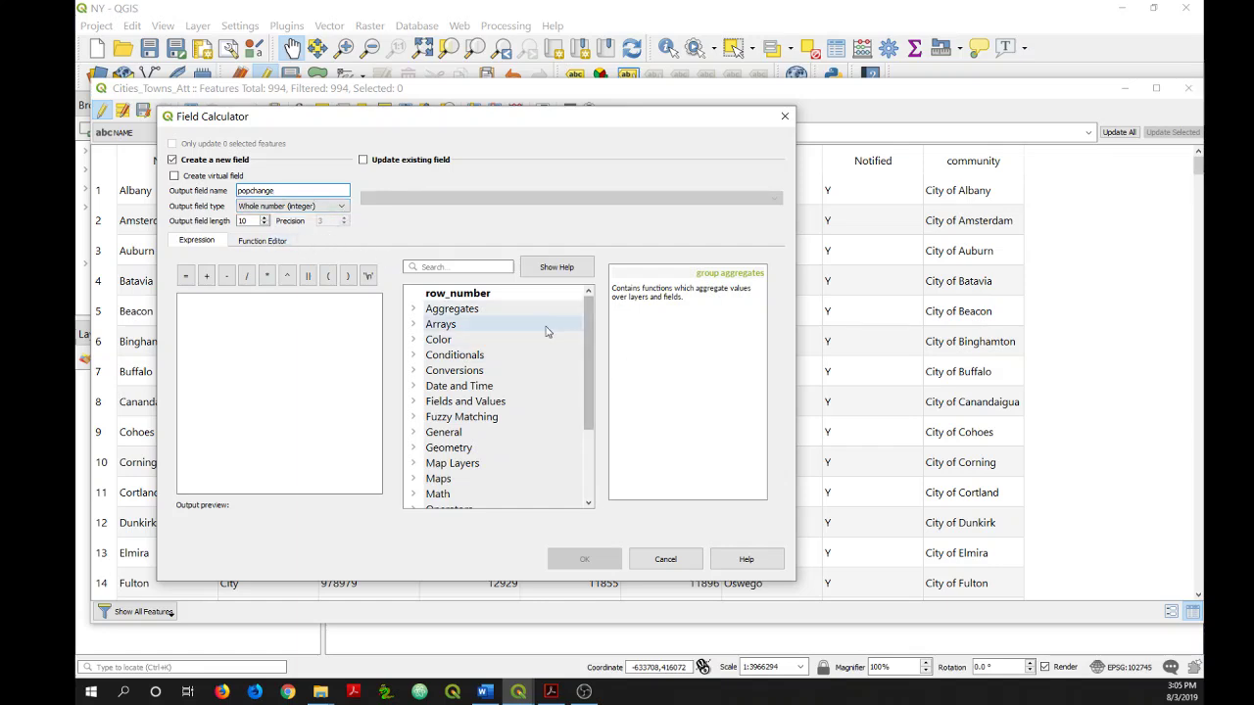
{"action": "left_click", "coordinate": [414, 403]}
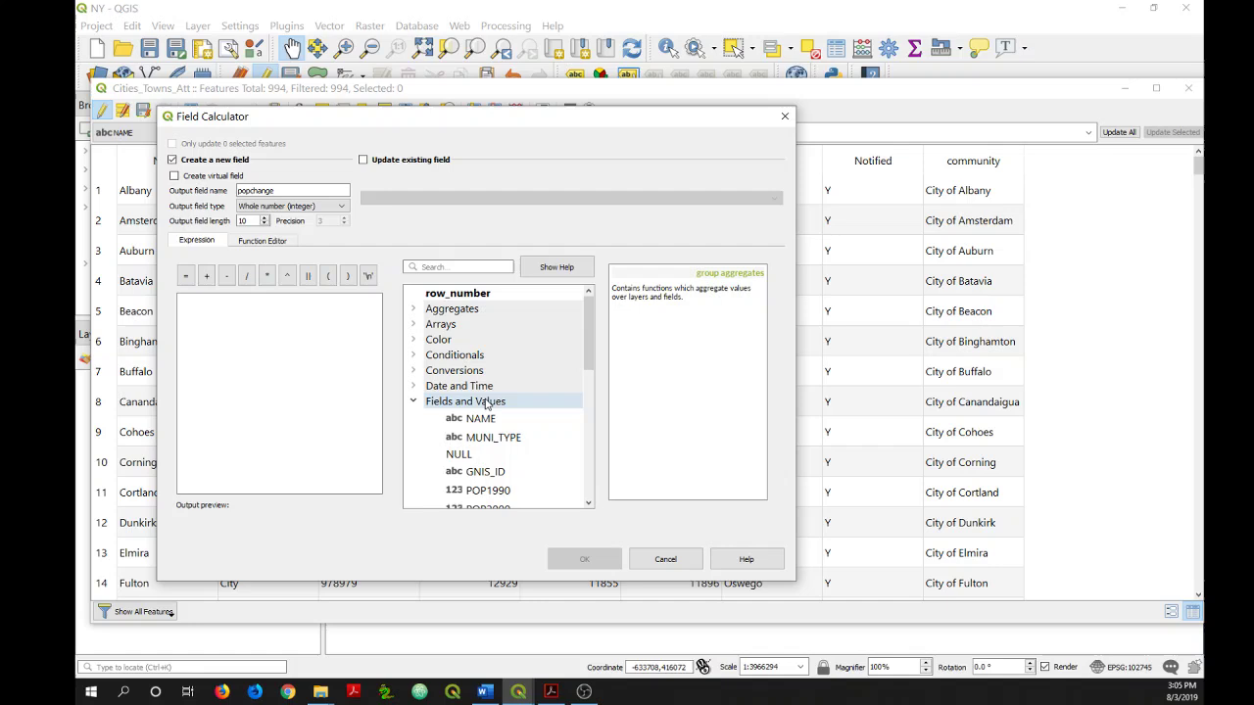
{"action": "left_click_drag", "start_coordinate": [593, 330], "coordinate": [589, 365]}
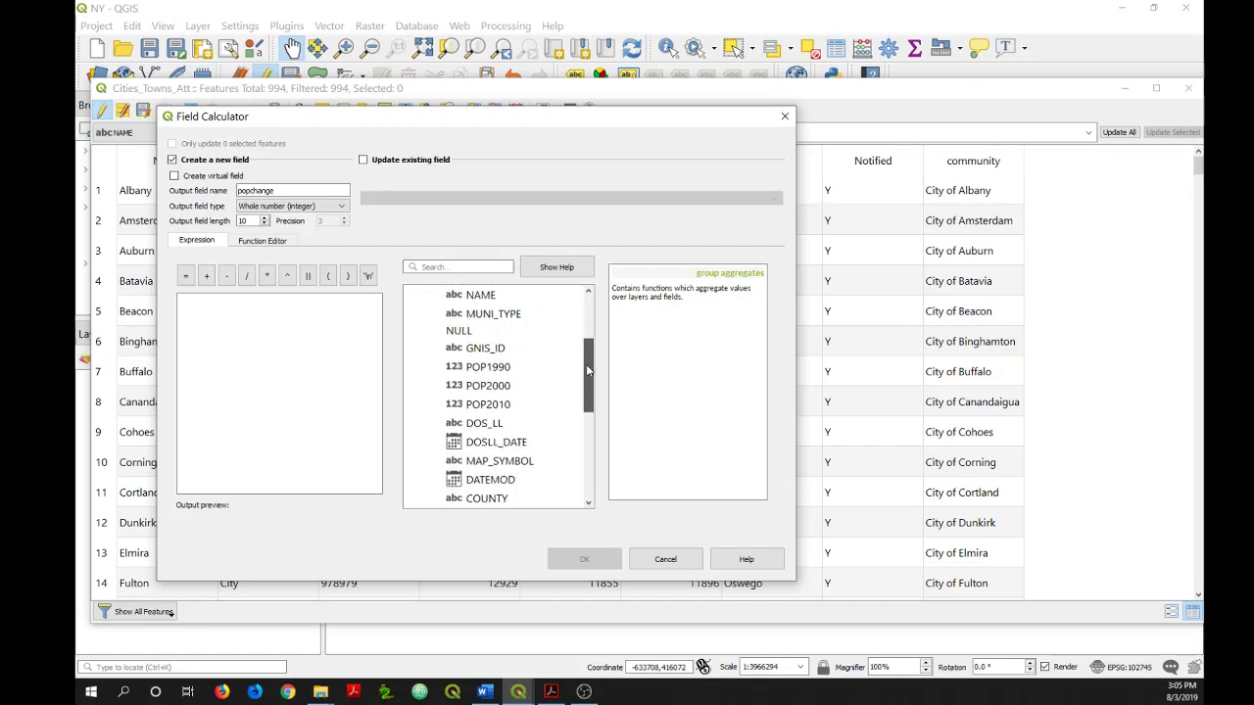
{"action": "double_click", "coordinate": [500, 404]}
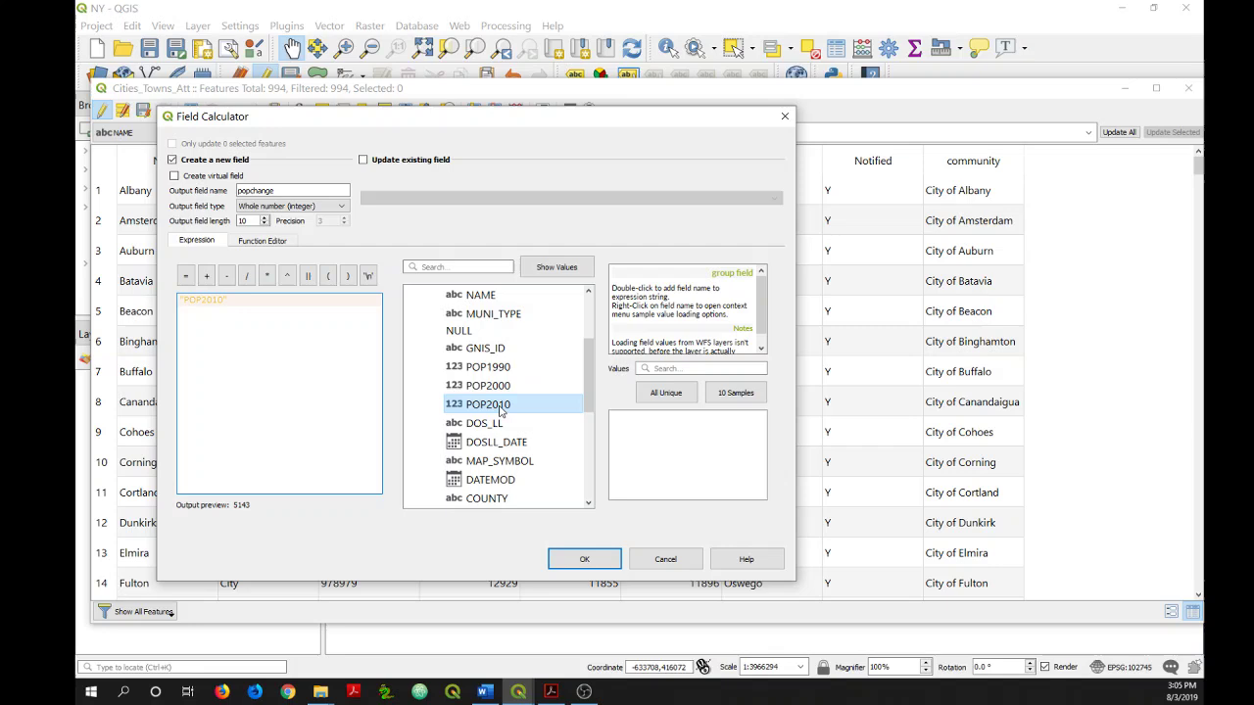
{"action": "left_click", "coordinate": [227, 277]}
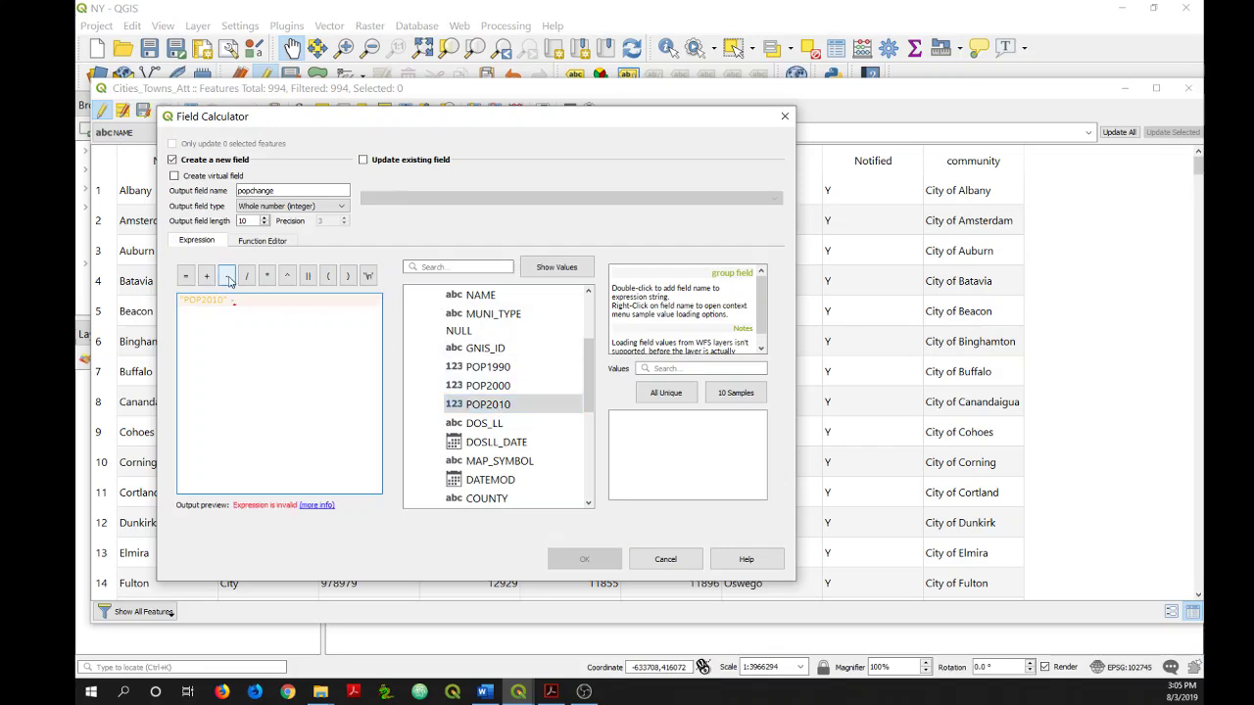
{"action": "double_click", "coordinate": [485, 388]}
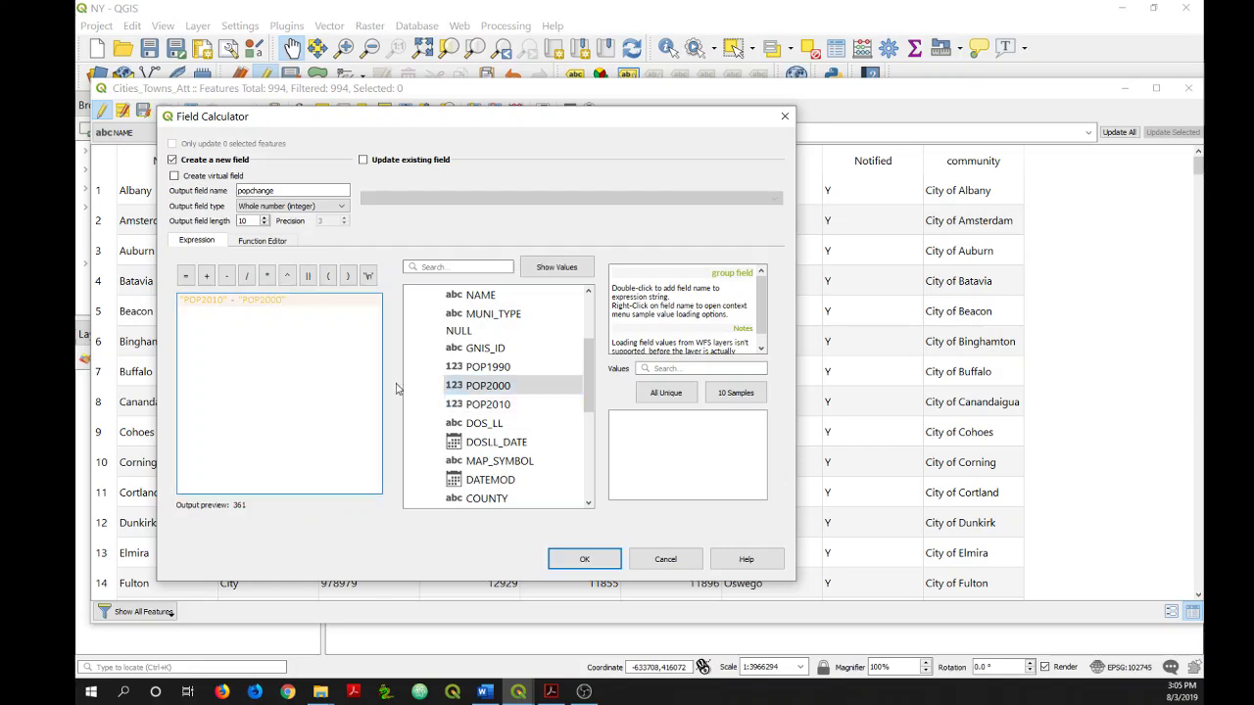
{"action": "left_click", "coordinate": [580, 562]}
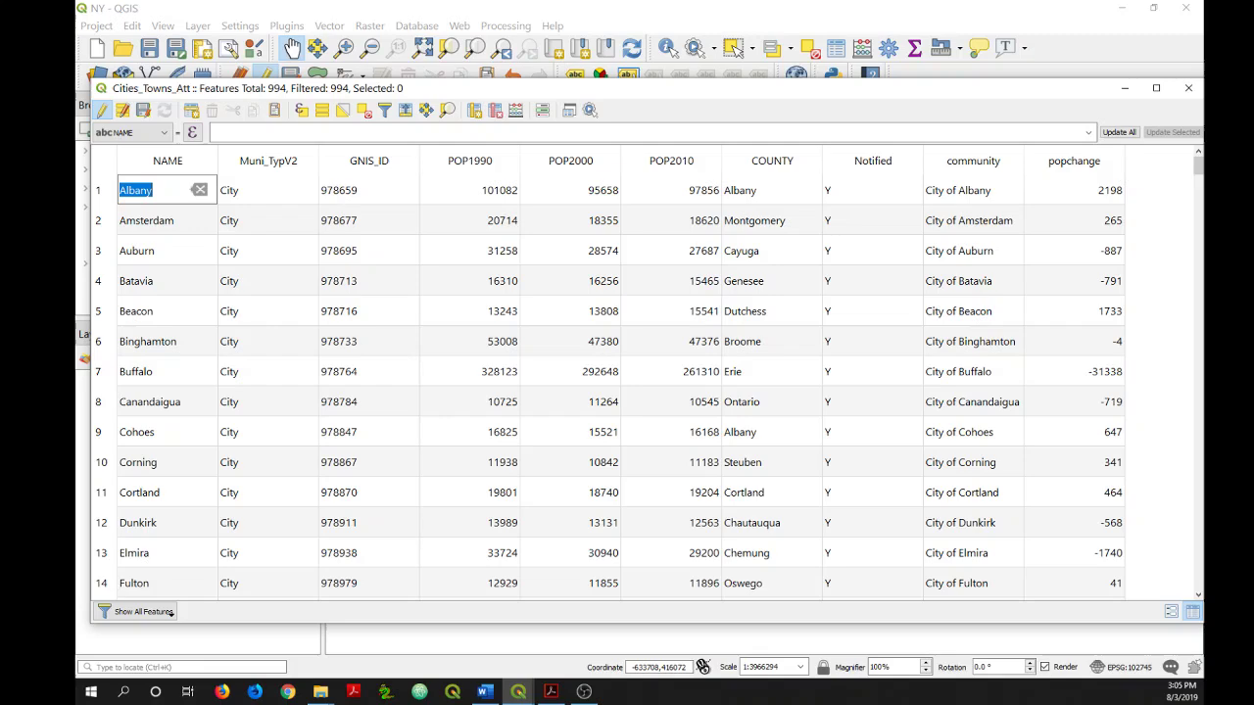
{"action": "key", "text": "alt+Tab"}
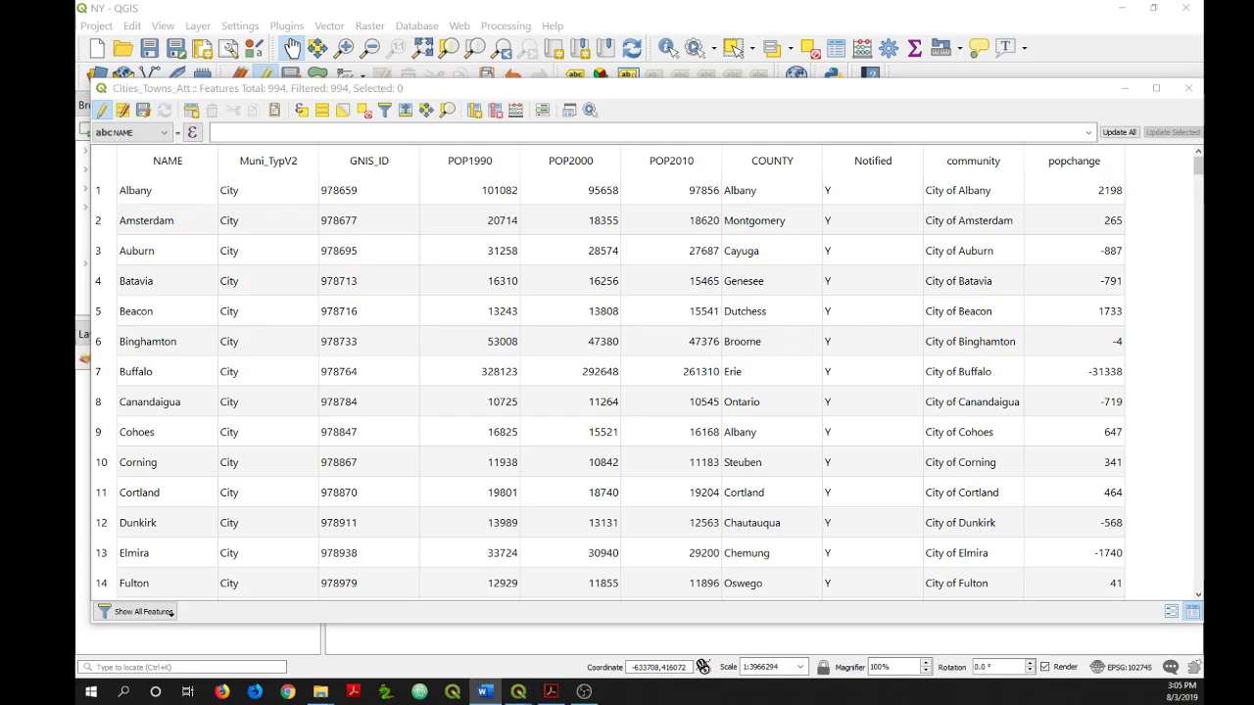
{"action": "left_click", "coordinate": [516, 109]}
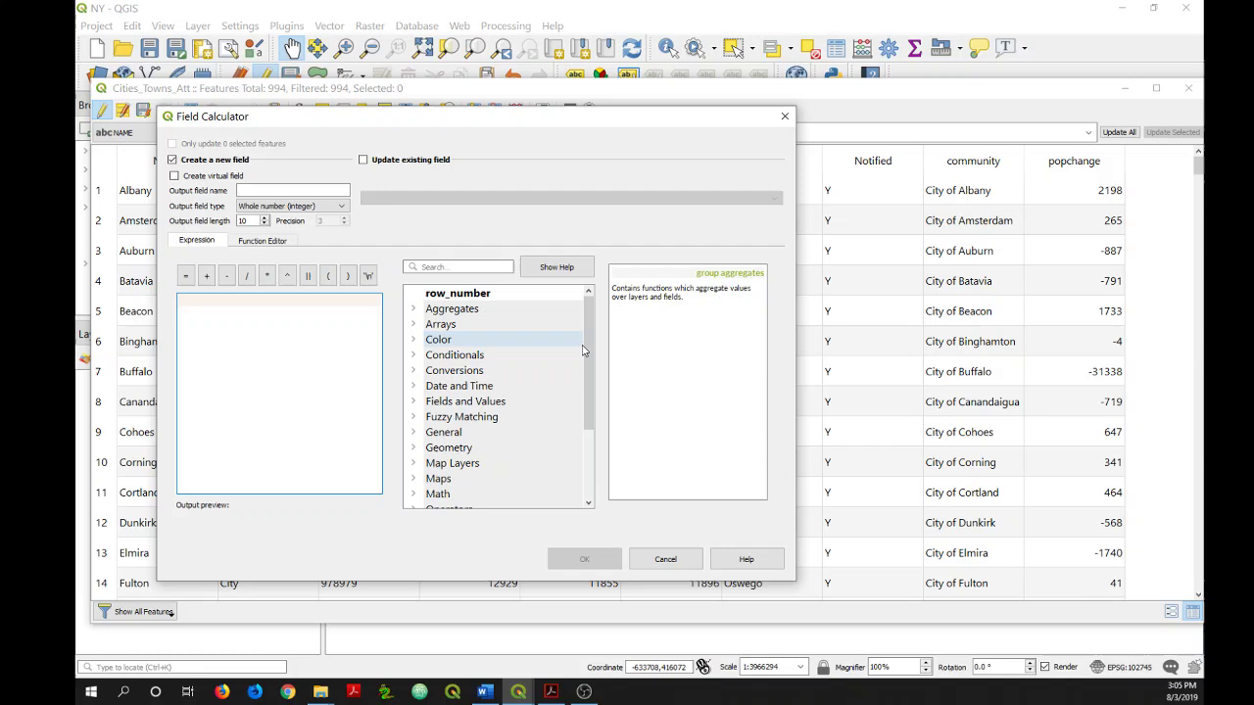
{"action": "left_click_drag", "start_coordinate": [587, 340], "coordinate": [589, 376]}
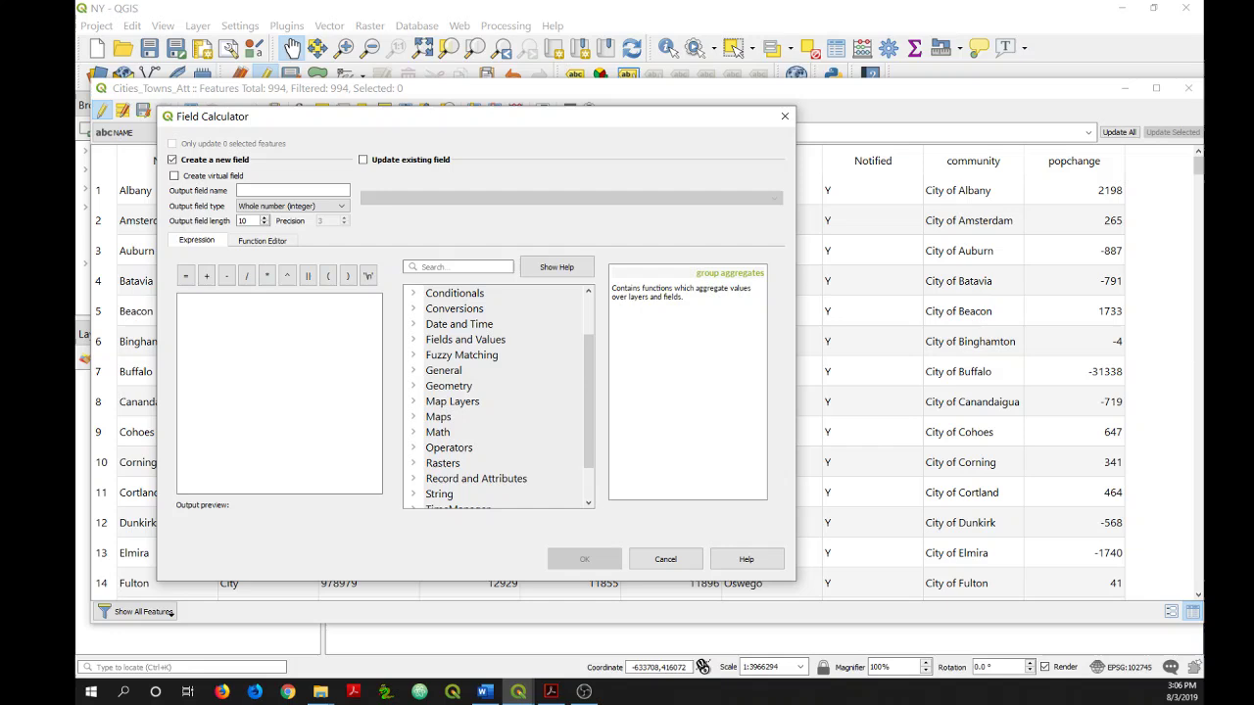
{"action": "key", "text": "alt+Tab"}
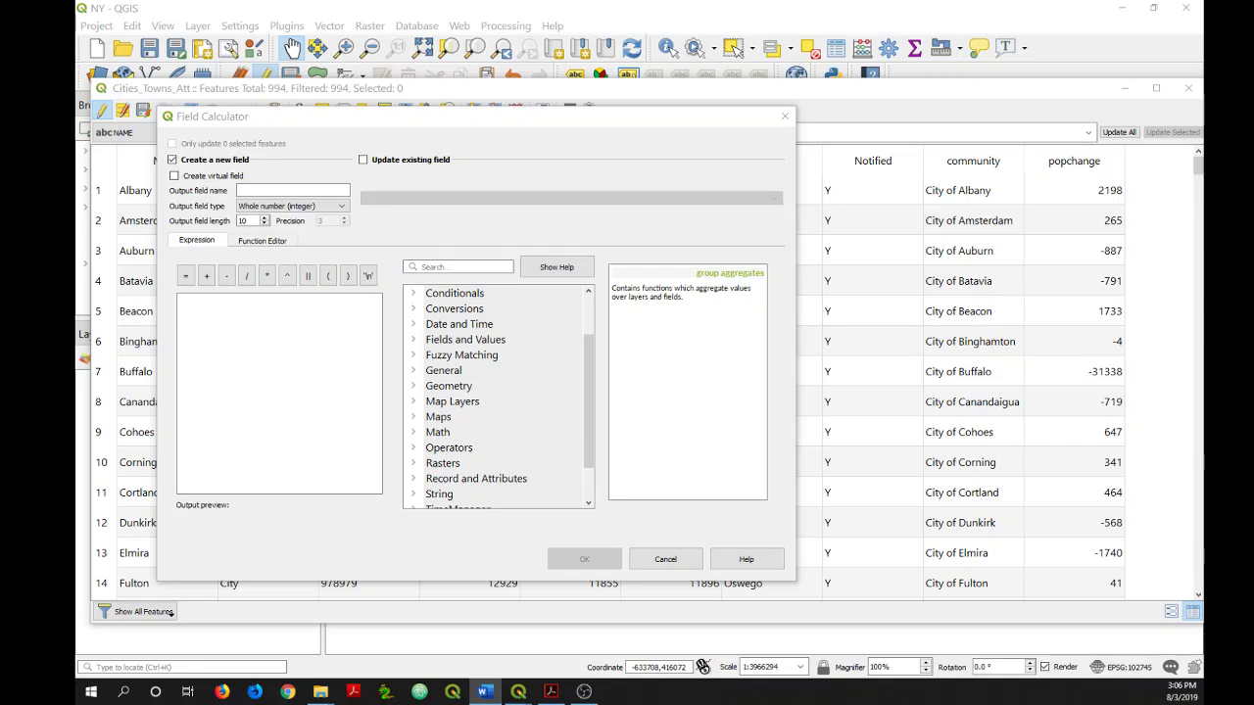
- Close the calculator and attribute table, then confirm project units as miles and square miles
{"action": "left_click", "coordinate": [785, 116]}
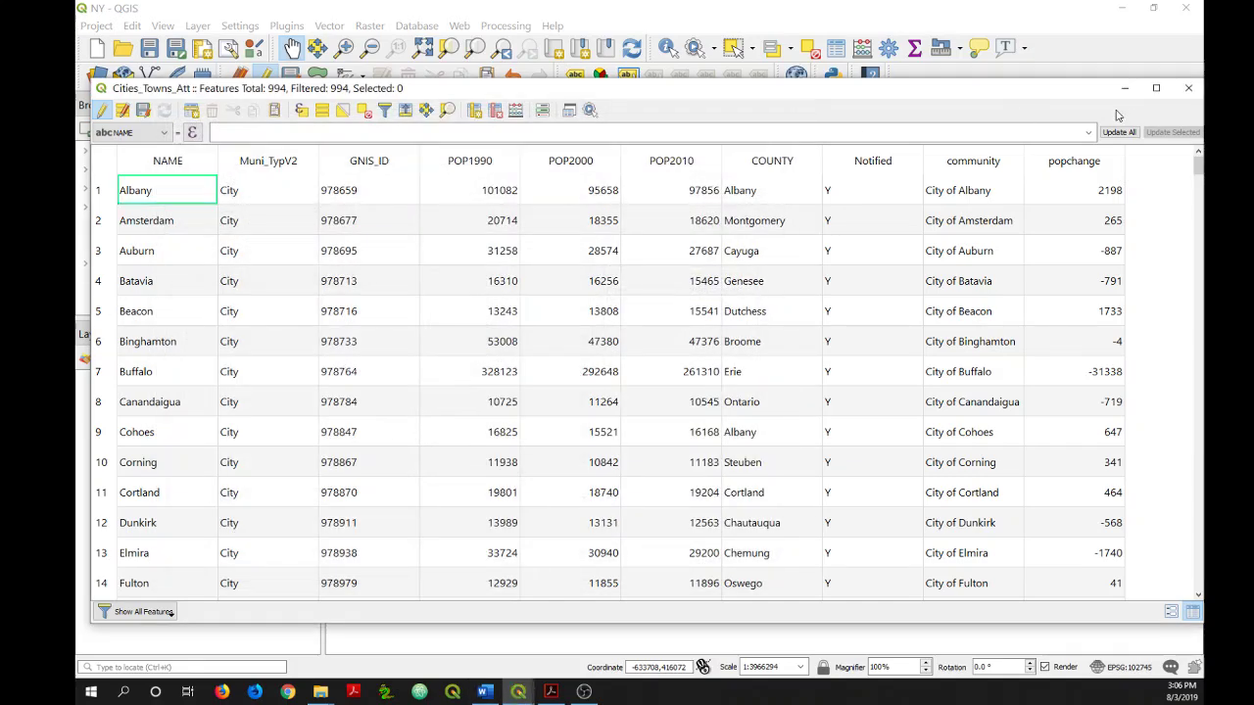
{"action": "left_click", "coordinate": [1189, 88]}
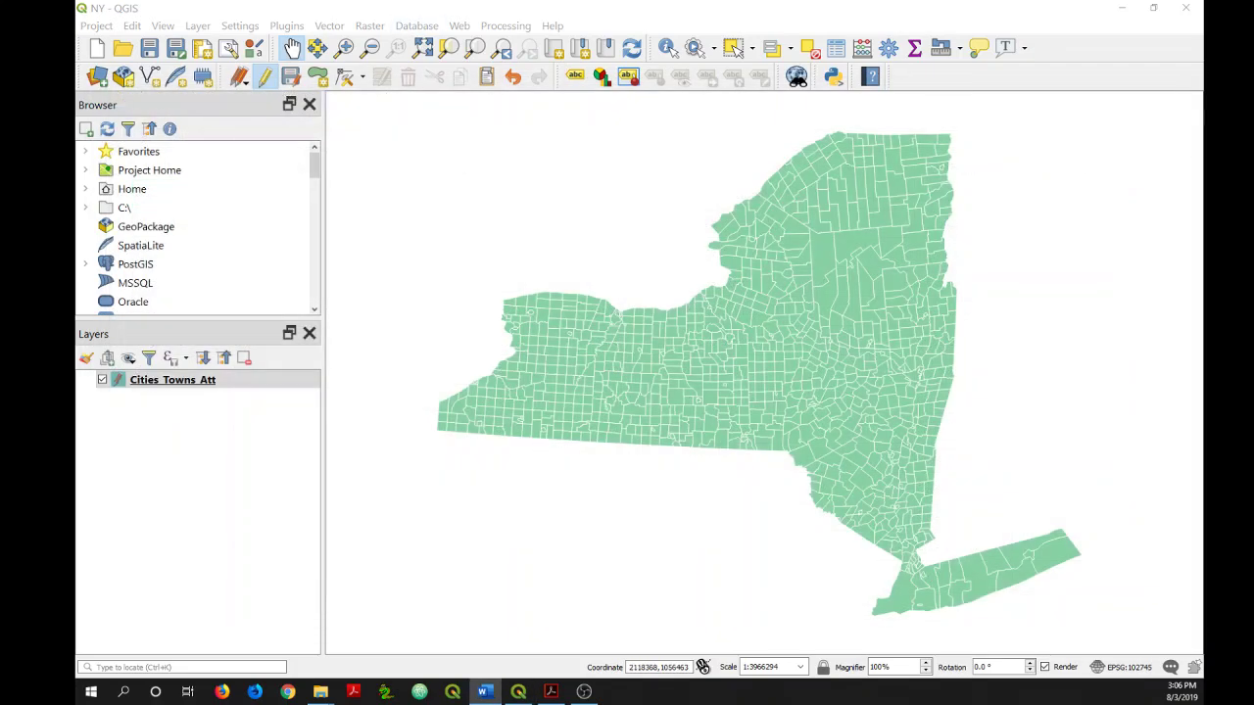
{"action": "left_click", "coordinate": [95, 27]}
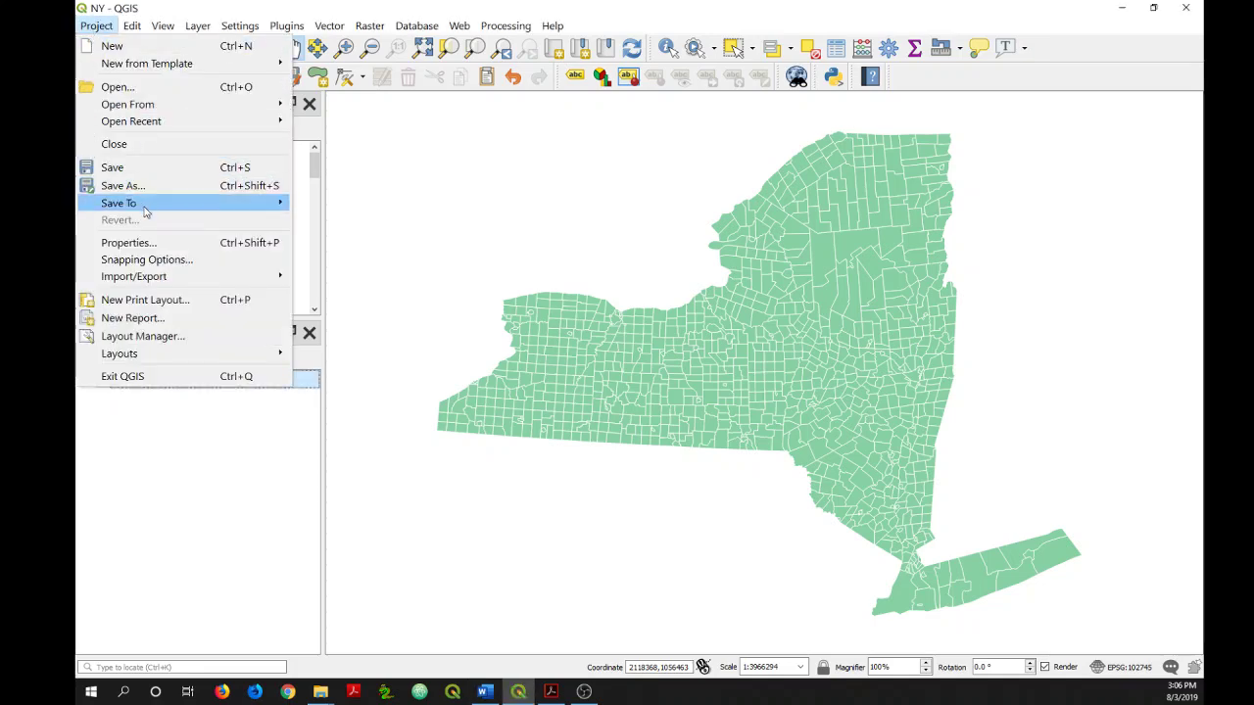
{"action": "left_click", "coordinate": [135, 243]}
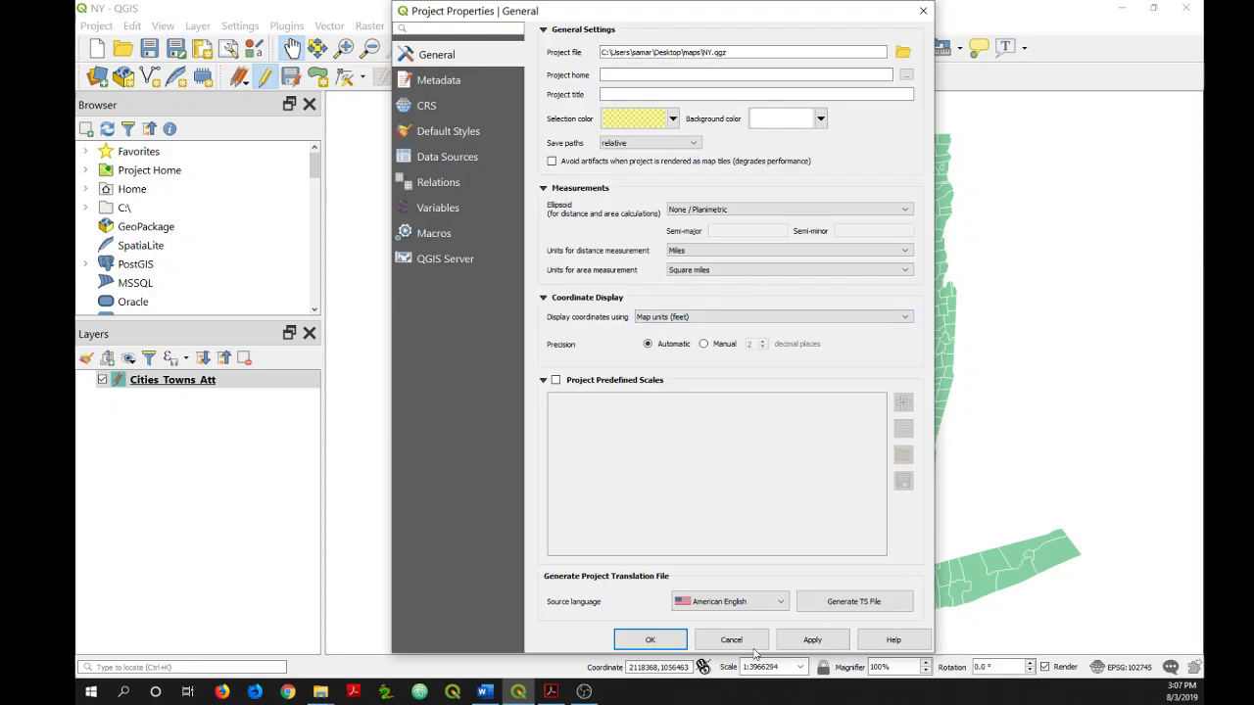
{"action": "left_click", "coordinate": [649, 641]}
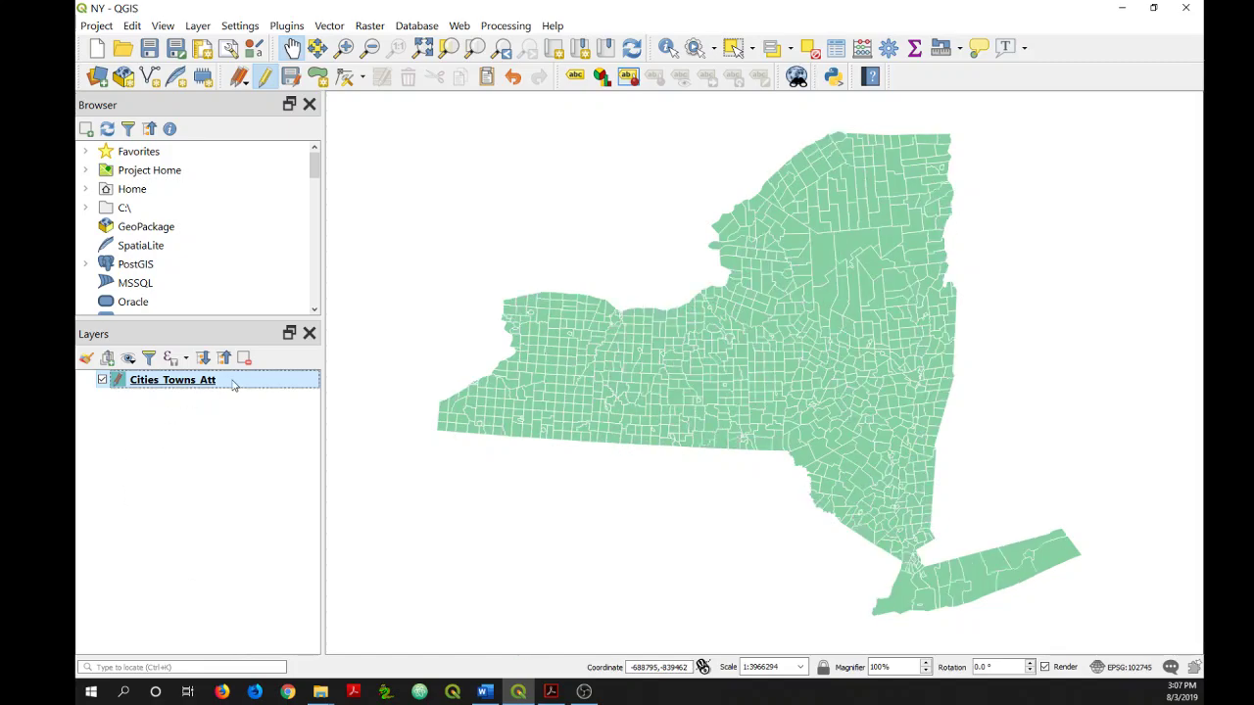
- From Cities_Towns_Att's attribute table, set up a new Decimal number (real) field named Area
{"action": "right_click", "coordinate": [246, 385]}
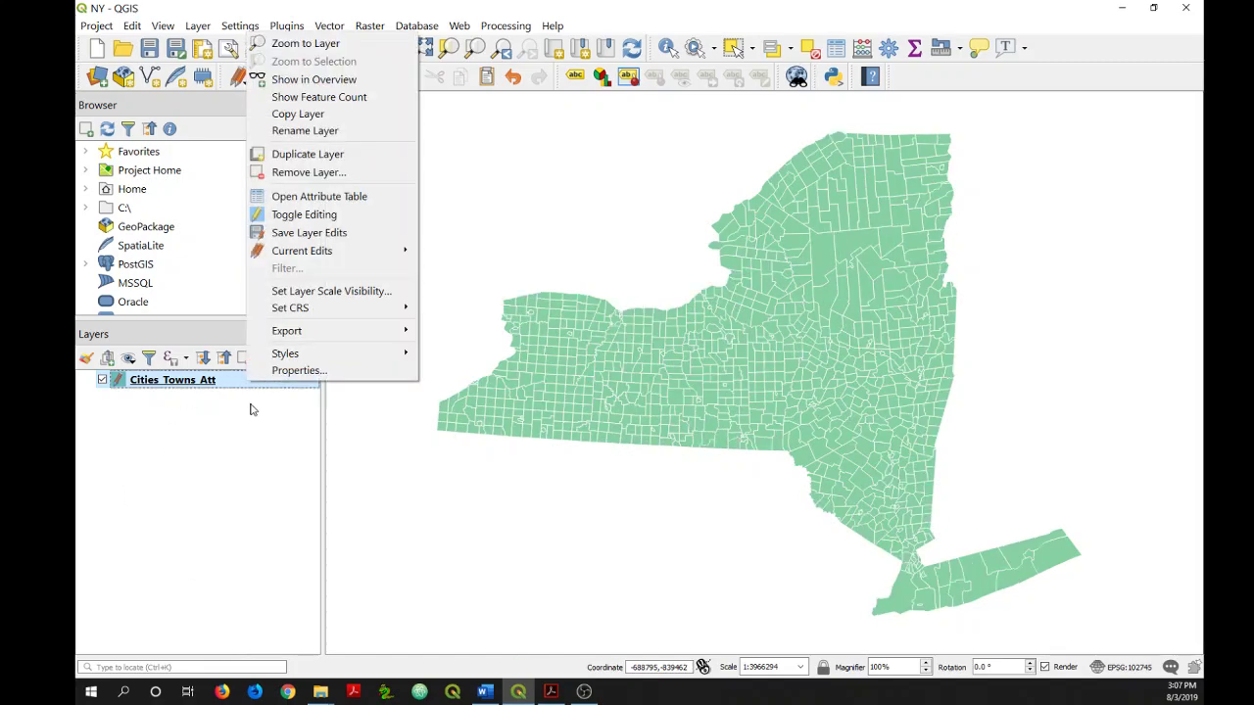
{"action": "left_click", "coordinate": [344, 199]}
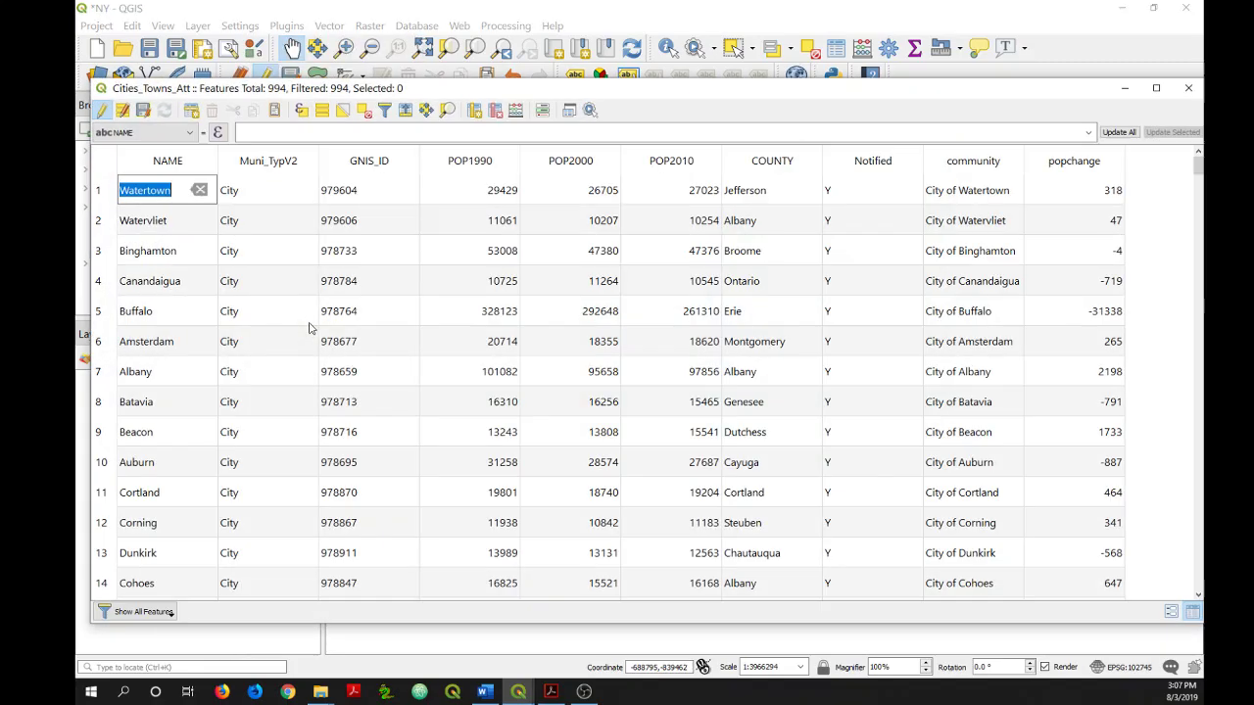
{"action": "left_click", "coordinate": [516, 111]}
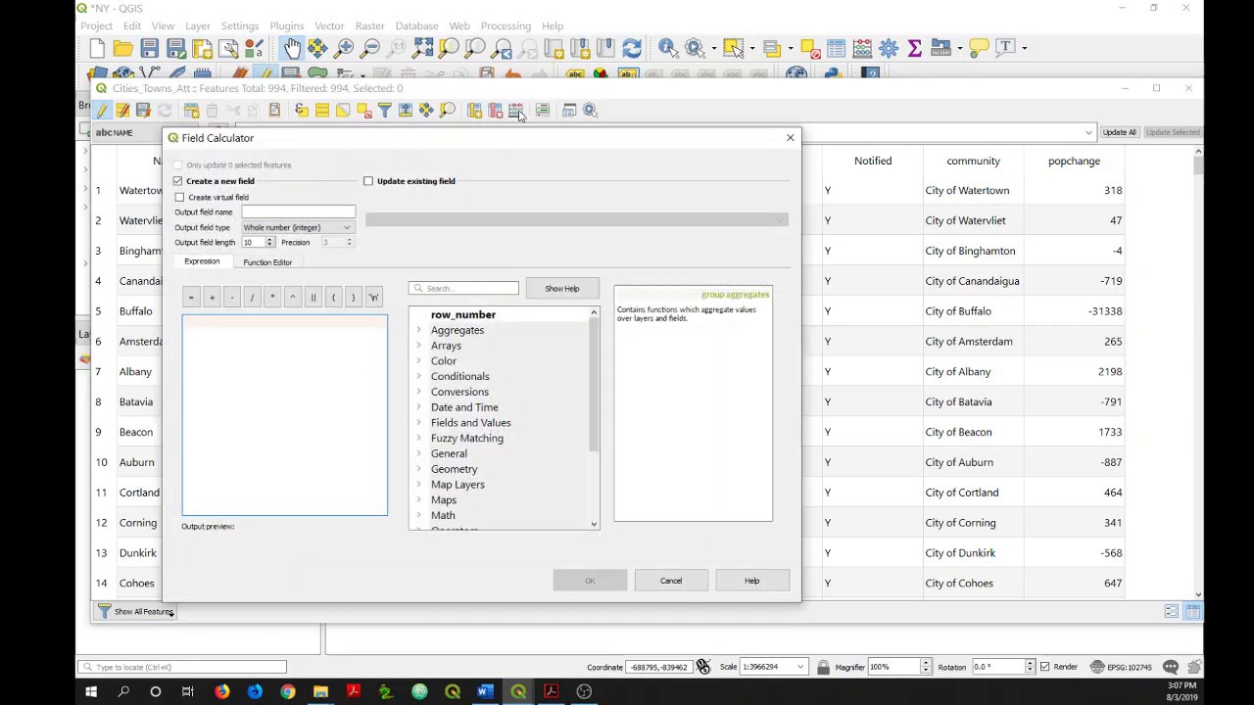
{"action": "left_click", "coordinate": [284, 212]}
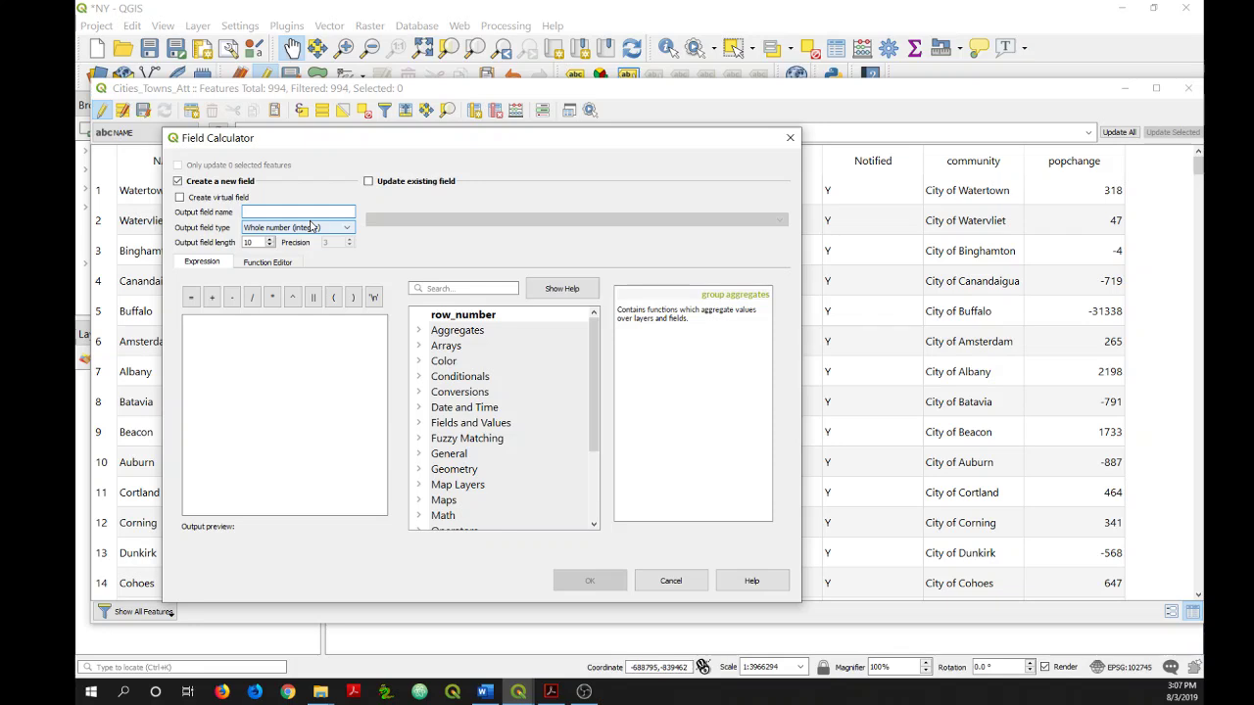
{"action": "type", "text": "Area"}
{"action": "left_click", "coordinate": [350, 232]}
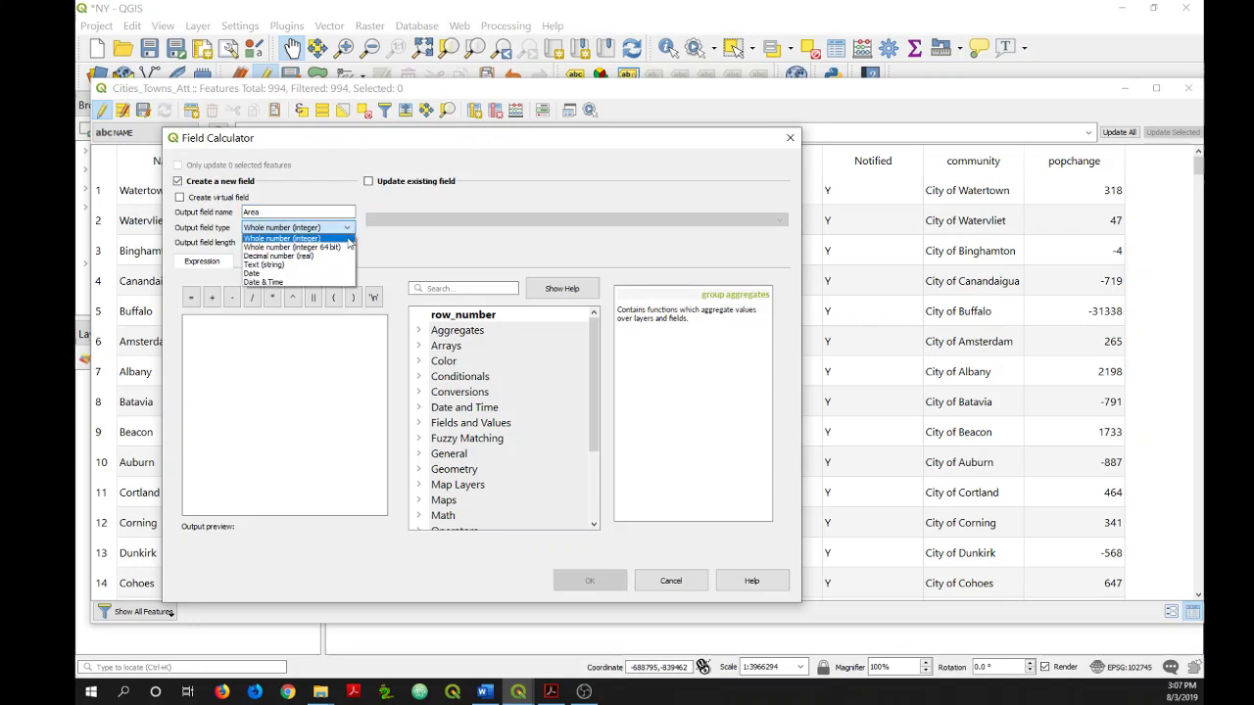
{"action": "left_click", "coordinate": [292, 258]}
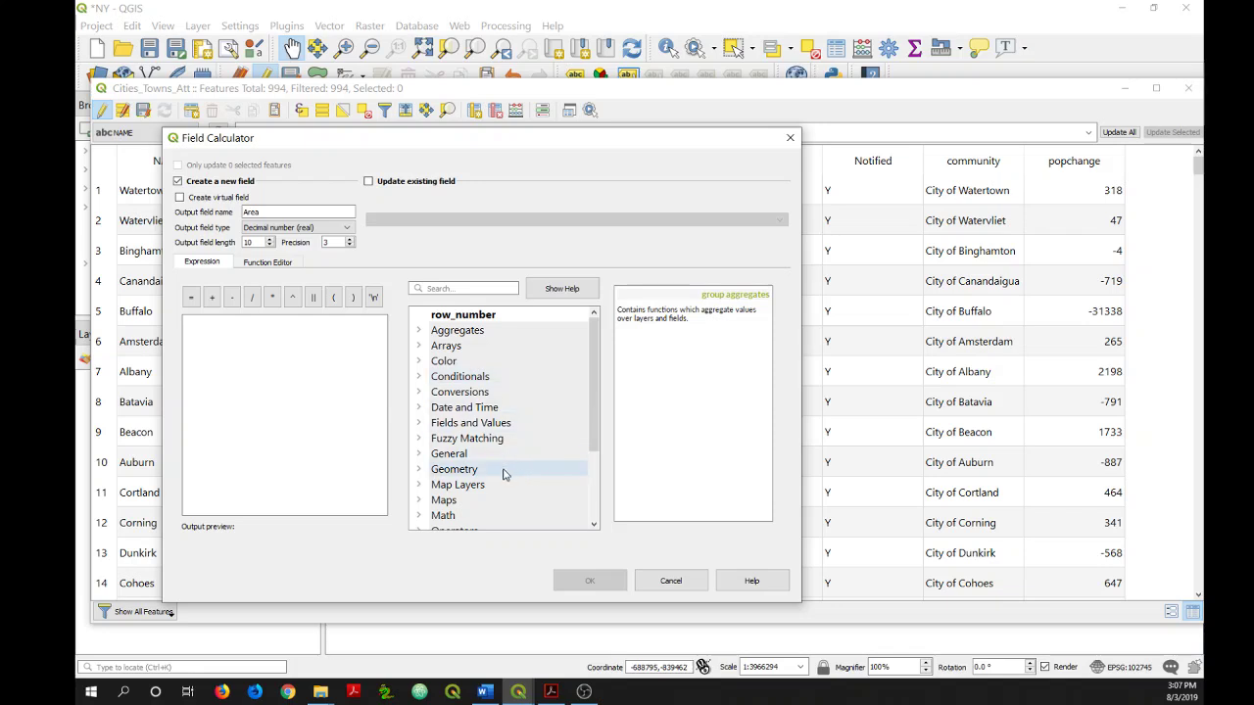
- Fill the Area field with the $area expression, giving values like 21.948 for Albany
{"action": "left_click", "coordinate": [420, 472]}
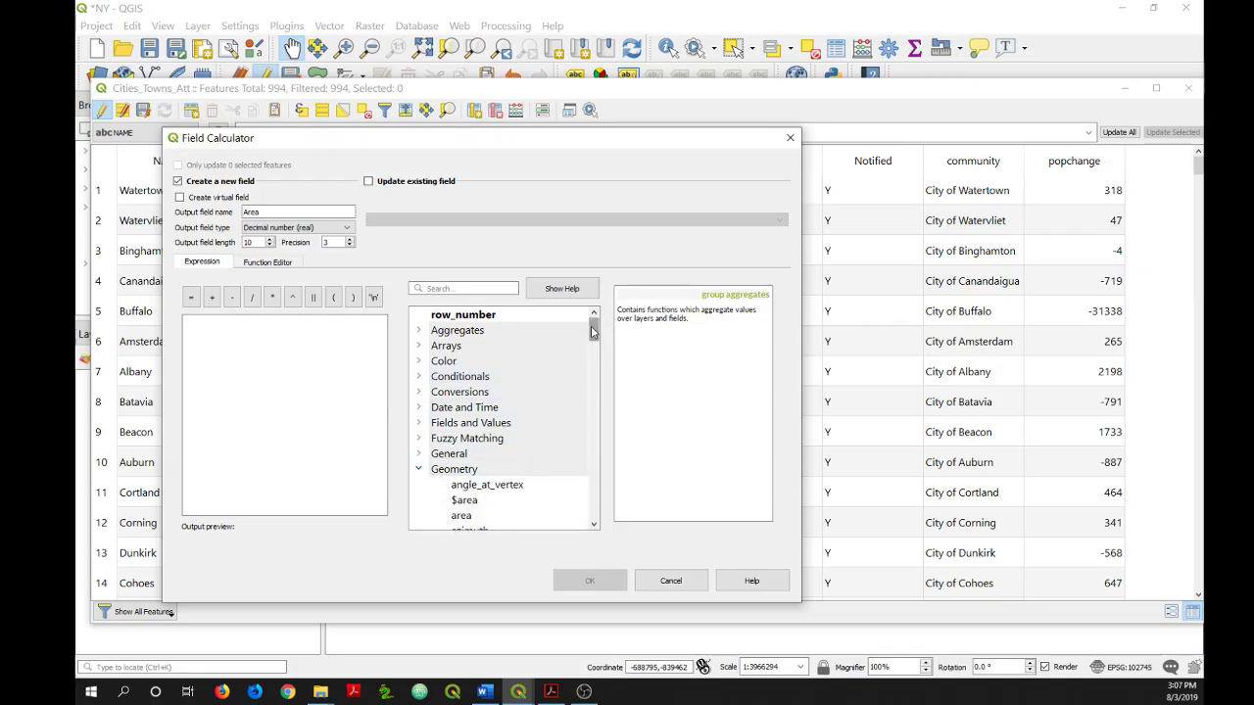
{"action": "left_click_drag", "start_coordinate": [593, 330], "coordinate": [588, 343]}
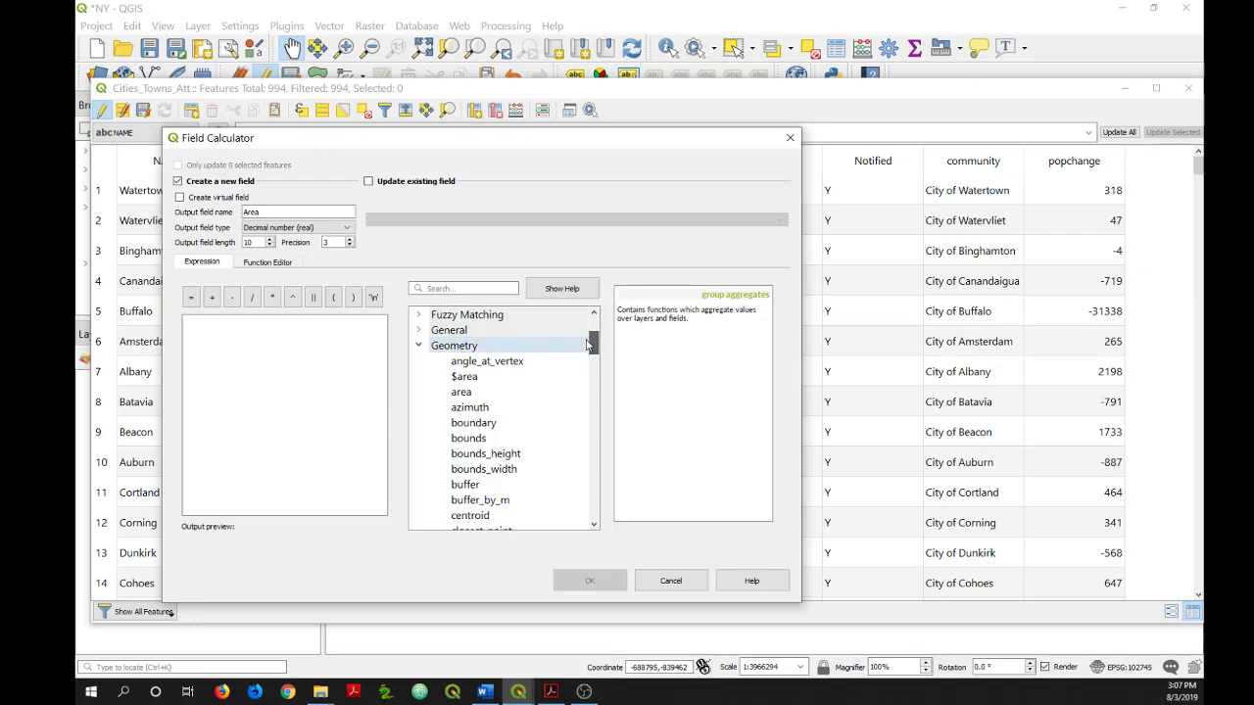
{"action": "left_click", "coordinate": [478, 381]}
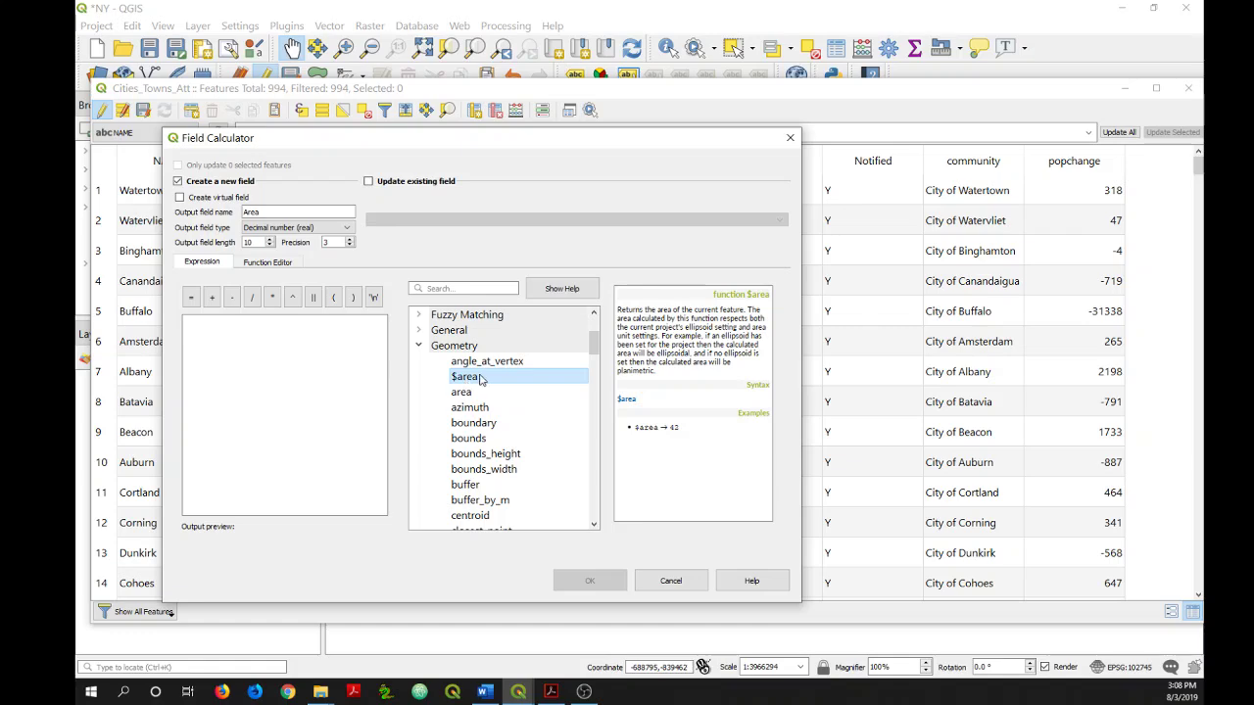
{"action": "double_click", "coordinate": [466, 377]}
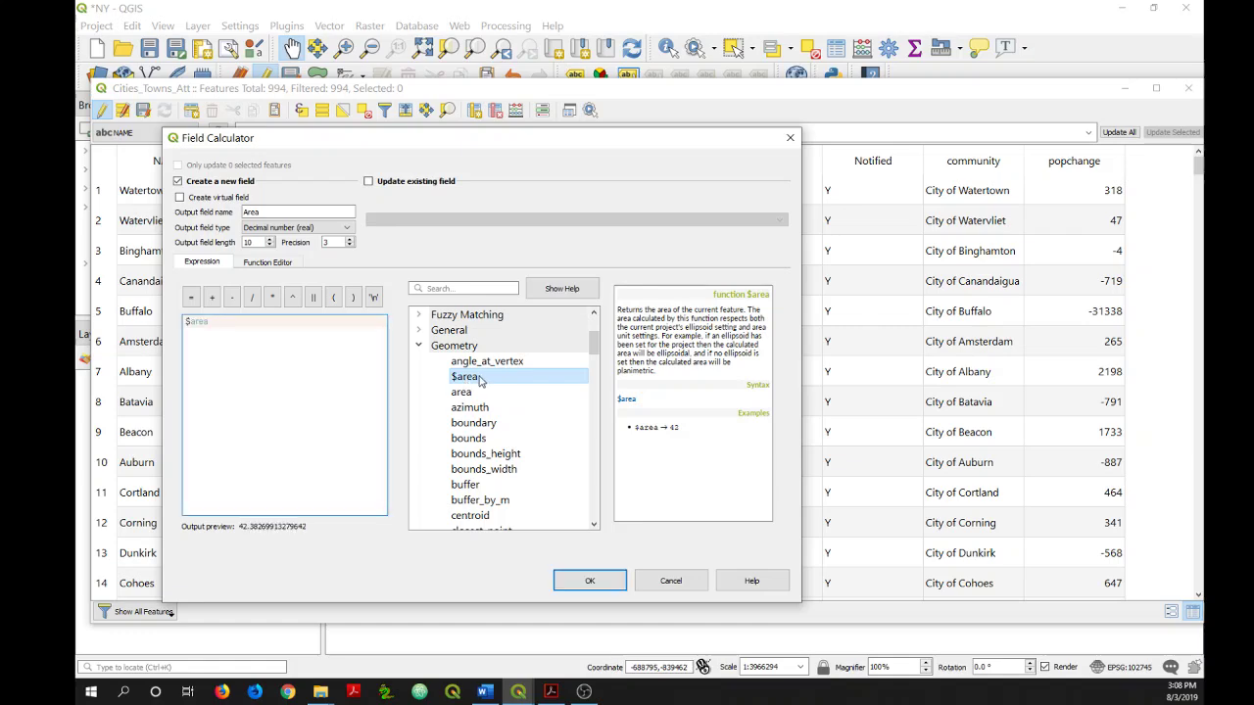
{"action": "left_click", "coordinate": [586, 582]}
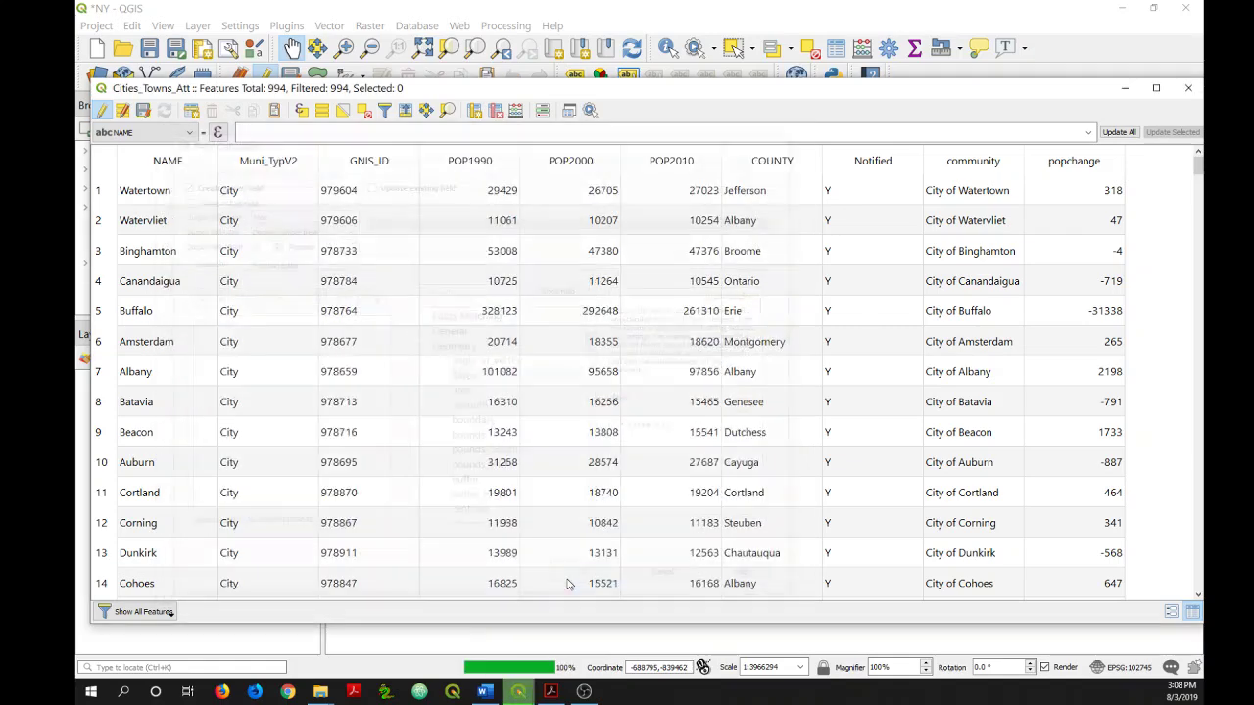
- Scroll the attribute table right to reveal Area values such as 11.039 for Binghamton
{"action": "left_click_drag", "start_coordinate": [575, 598], "coordinate": [881, 587]}
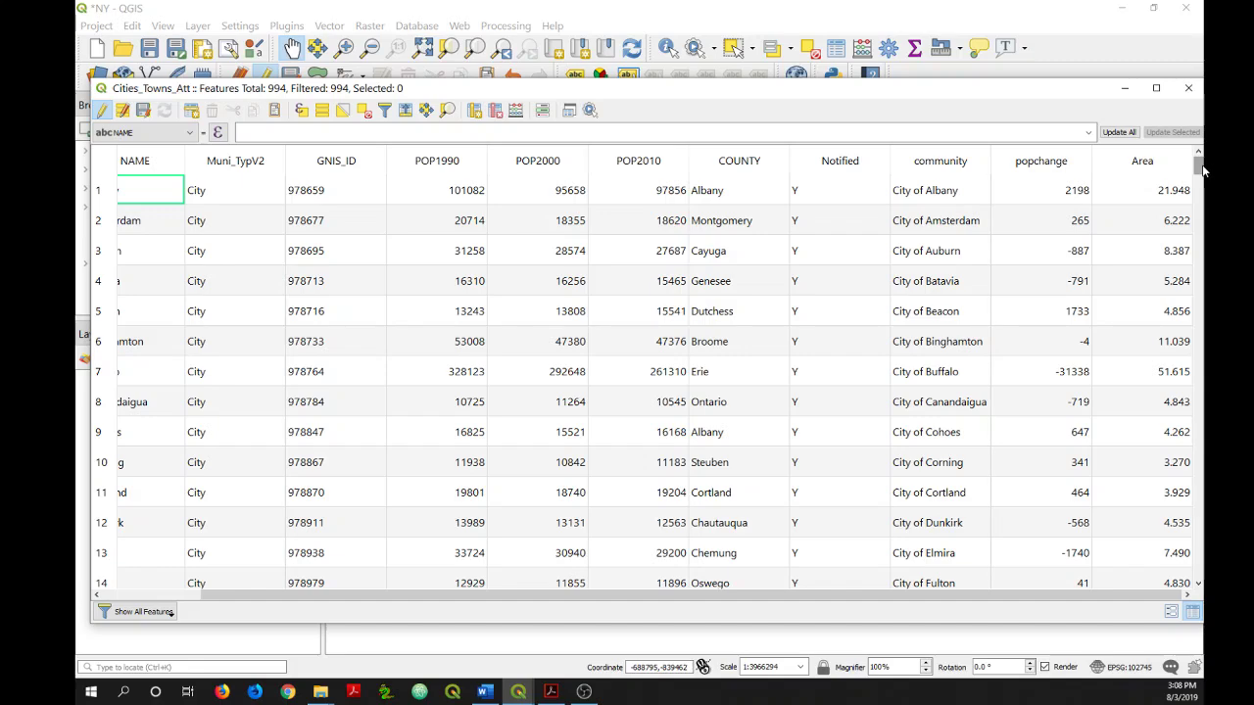
- Reopen the Field Calculator and read the $length geometry function's description
{"action": "left_click", "coordinate": [516, 110]}
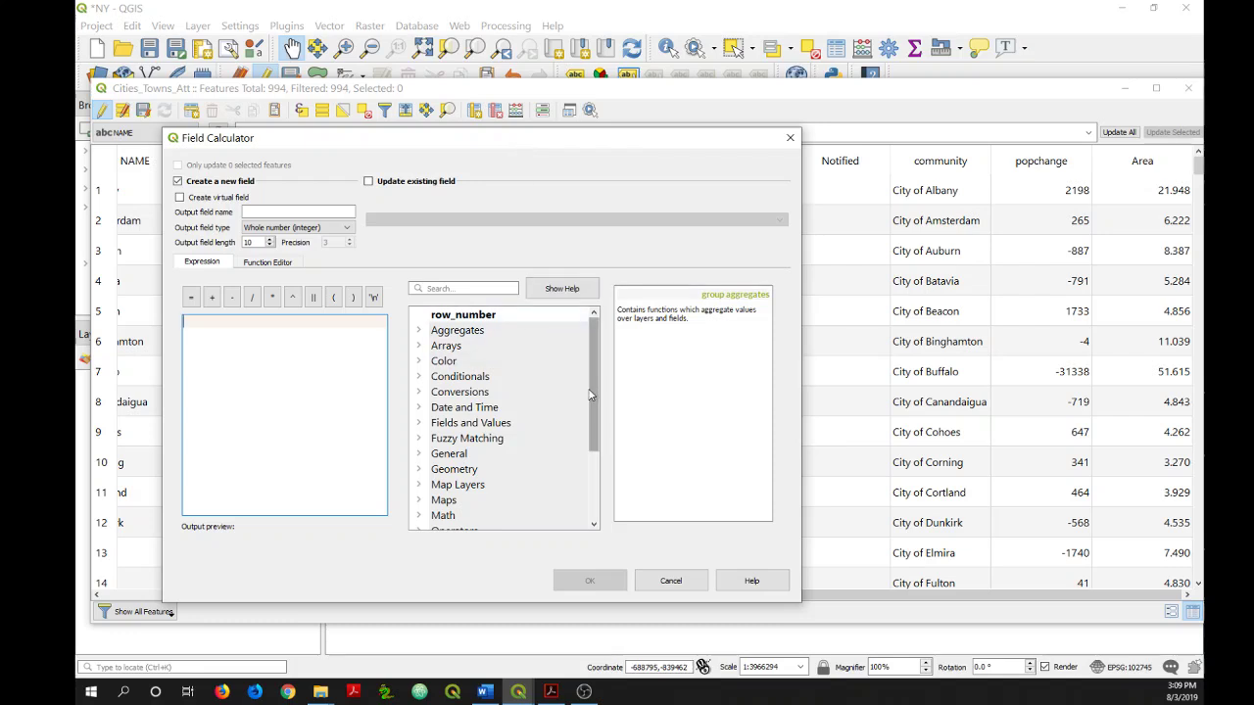
{"action": "left_click_drag", "start_coordinate": [590, 402], "coordinate": [591, 429]}
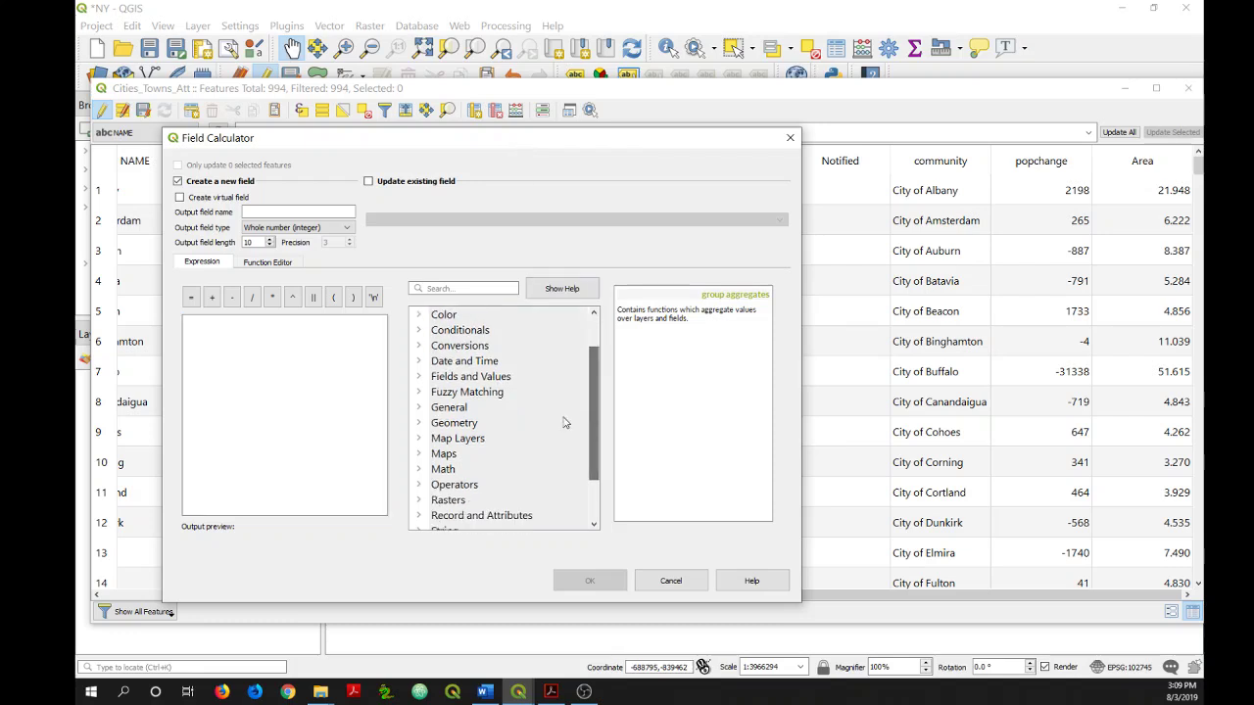
{"action": "left_click", "coordinate": [419, 425]}
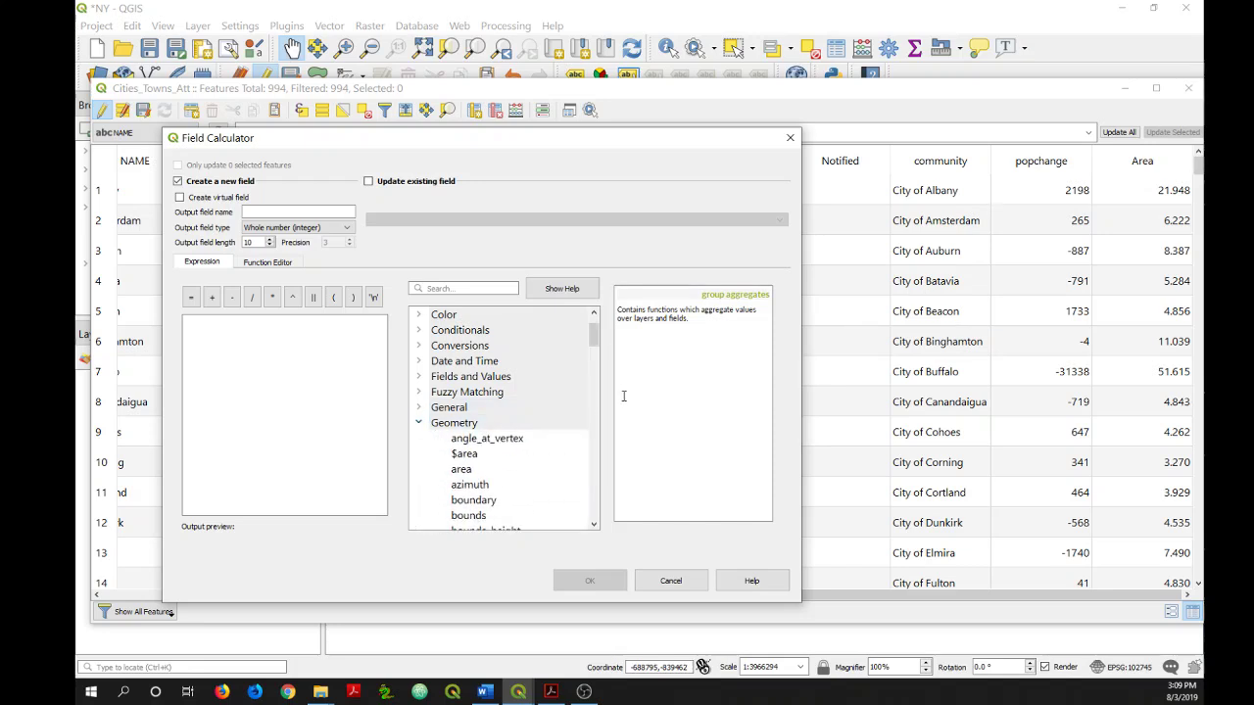
{"action": "left_click_drag", "start_coordinate": [592, 338], "coordinate": [583, 406]}
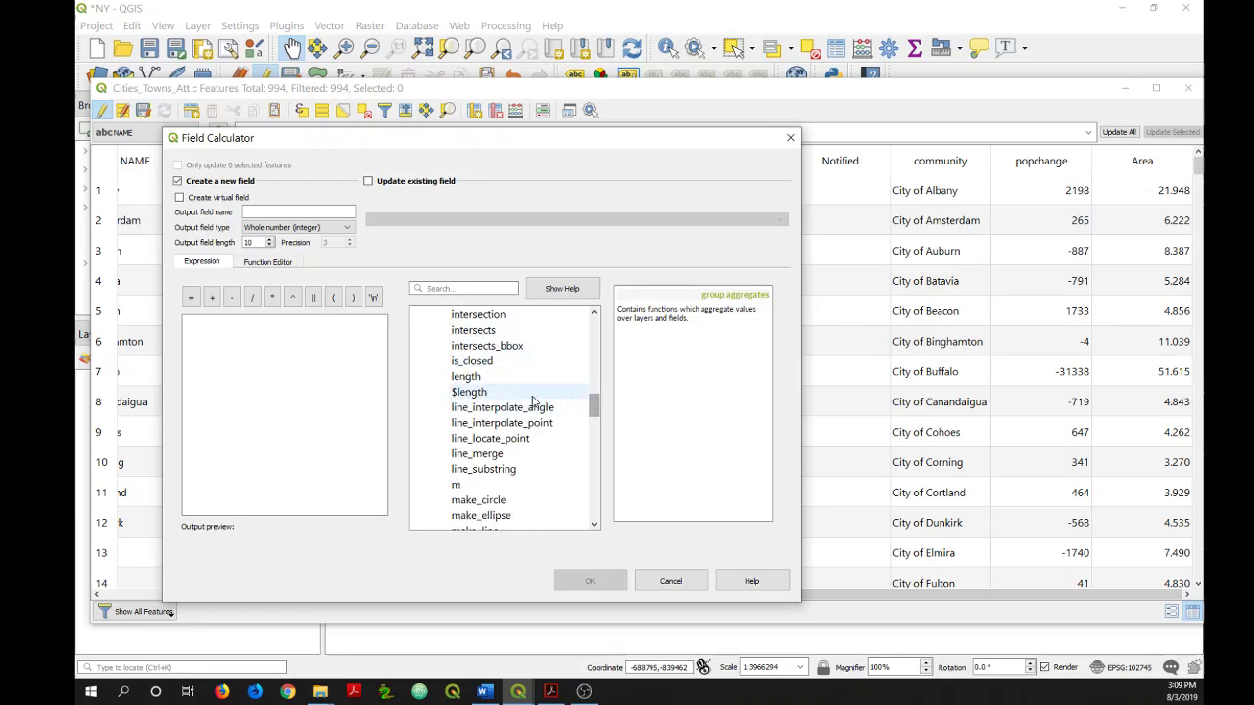
{"action": "left_click", "coordinate": [479, 395]}
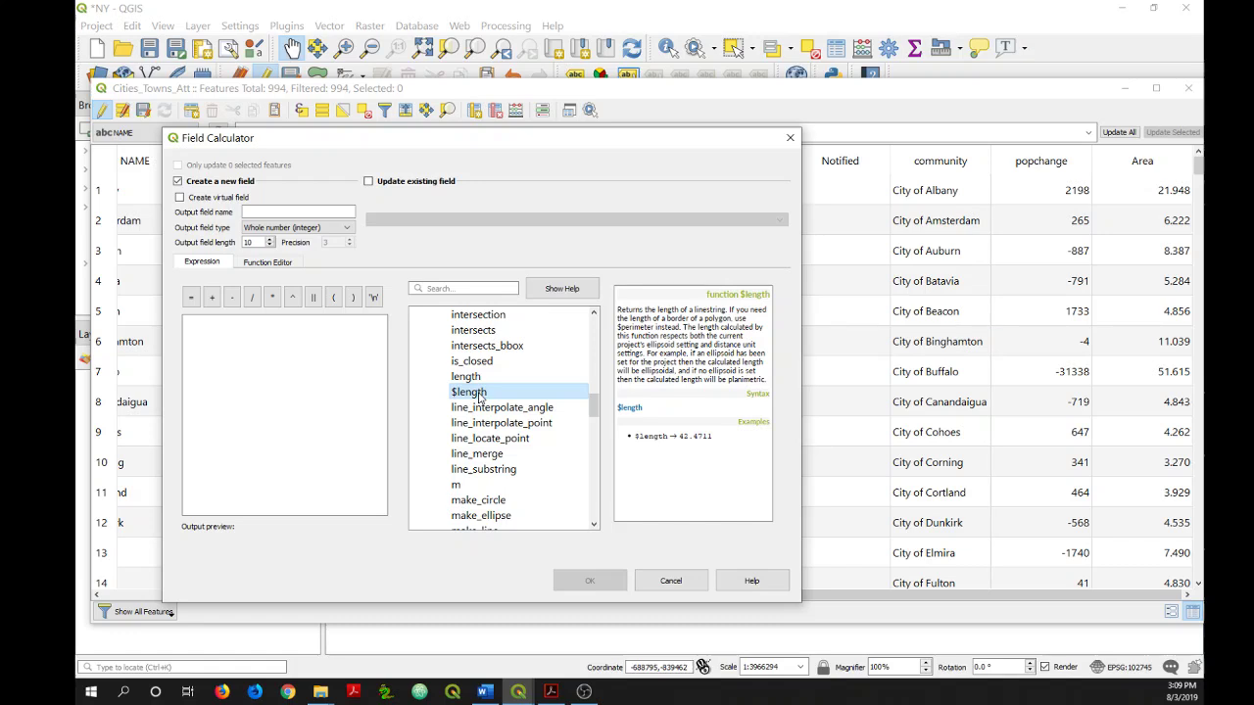
{"action": "left_click", "coordinate": [244, 336]}
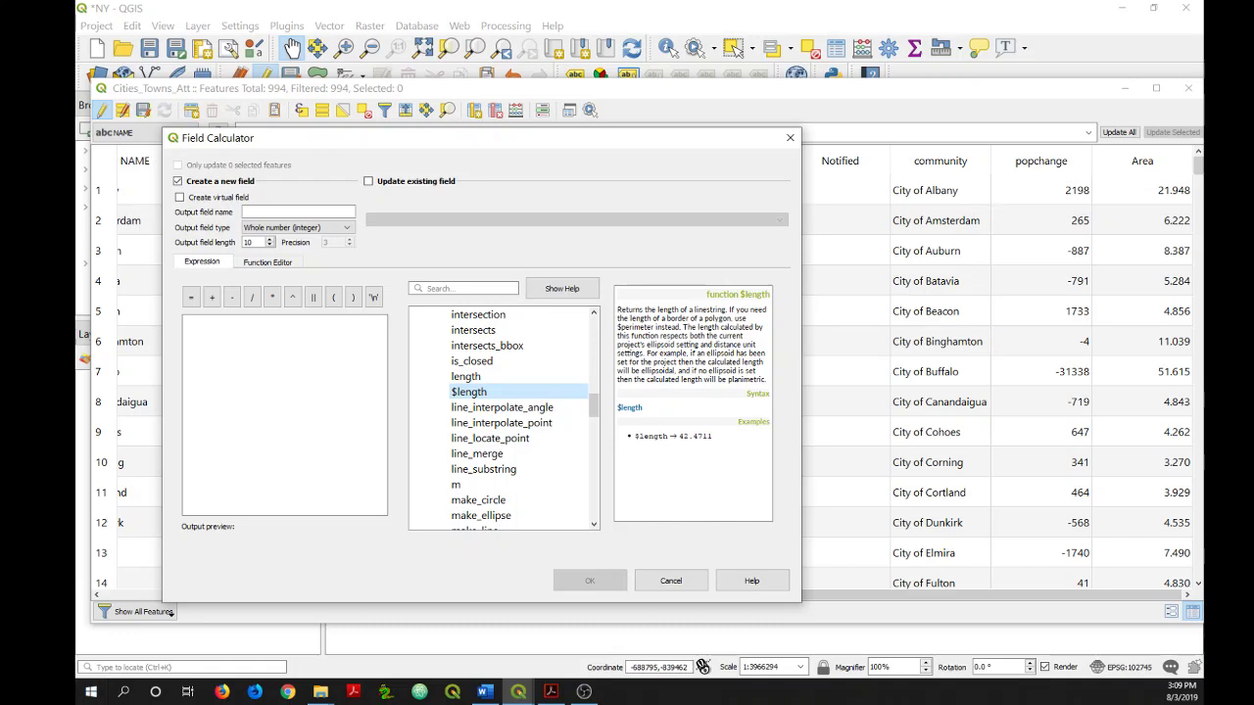
{"action": "left_click", "coordinate": [484, 692]}
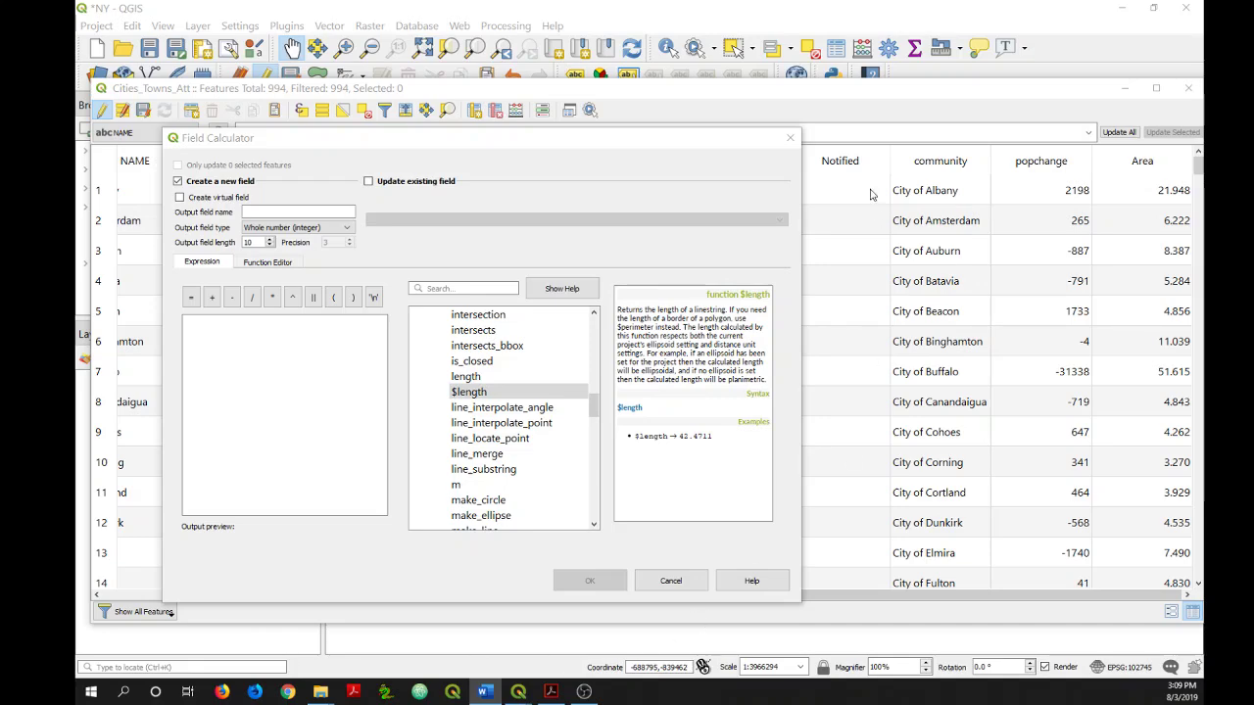
- Cancel the Field Calculator, leaving the table with its community, popchange and Area columns
{"action": "left_click", "coordinate": [791, 139]}
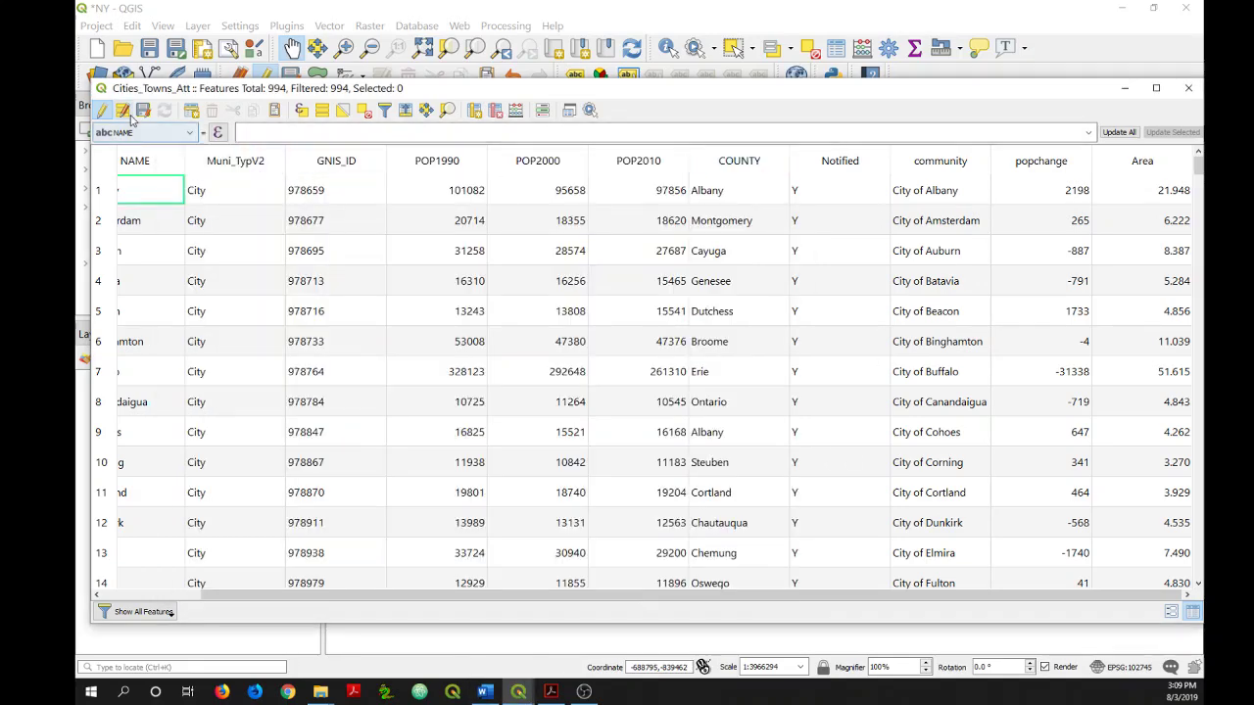